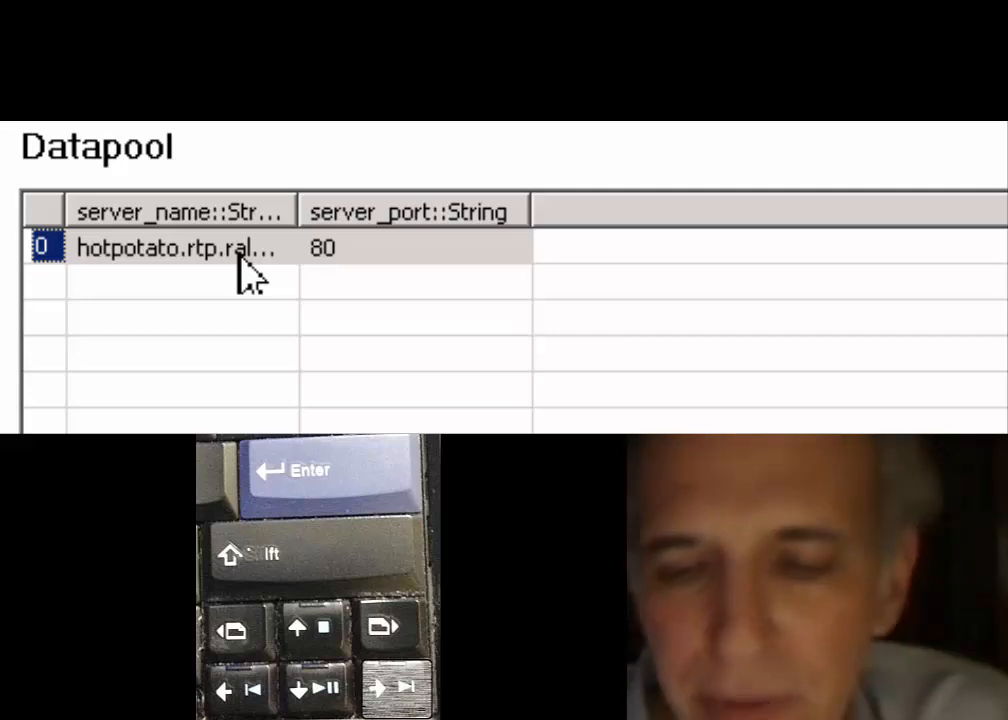
# Move the cell selection across record 0's server_name and server_port values and back to its row number.
pyautogui.press('Right')
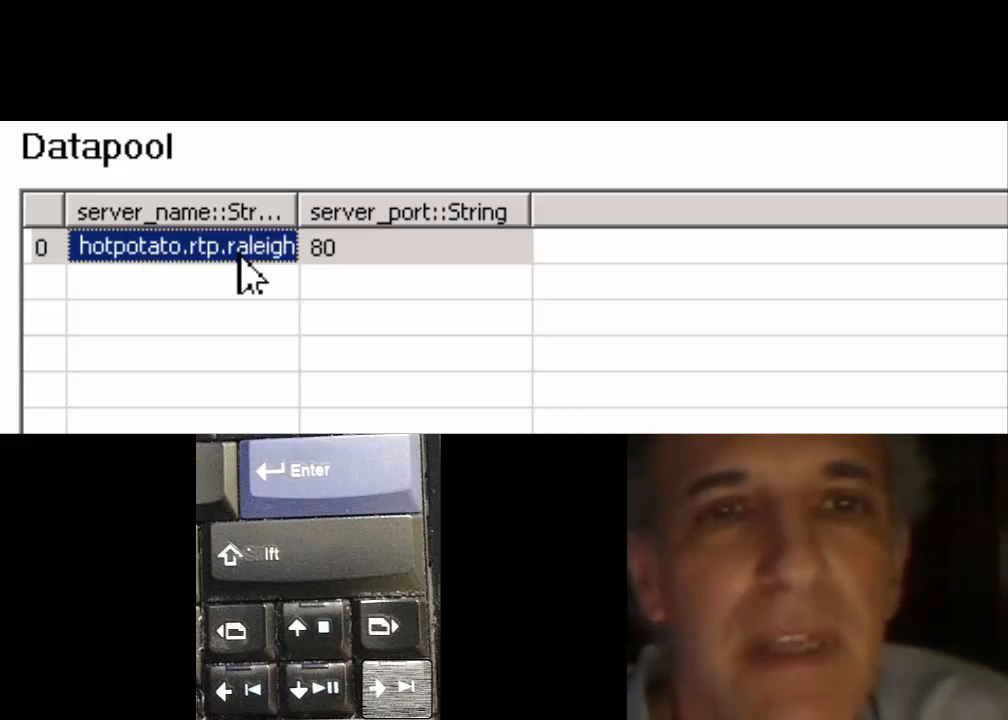
pyautogui.press('Right')
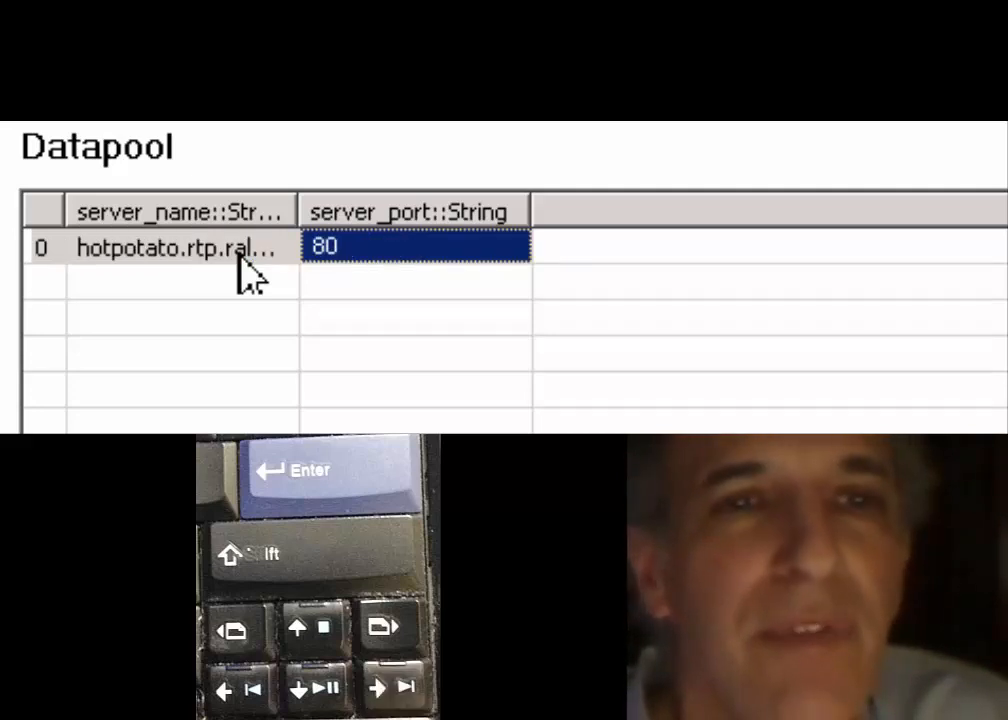
pyautogui.press('Left')
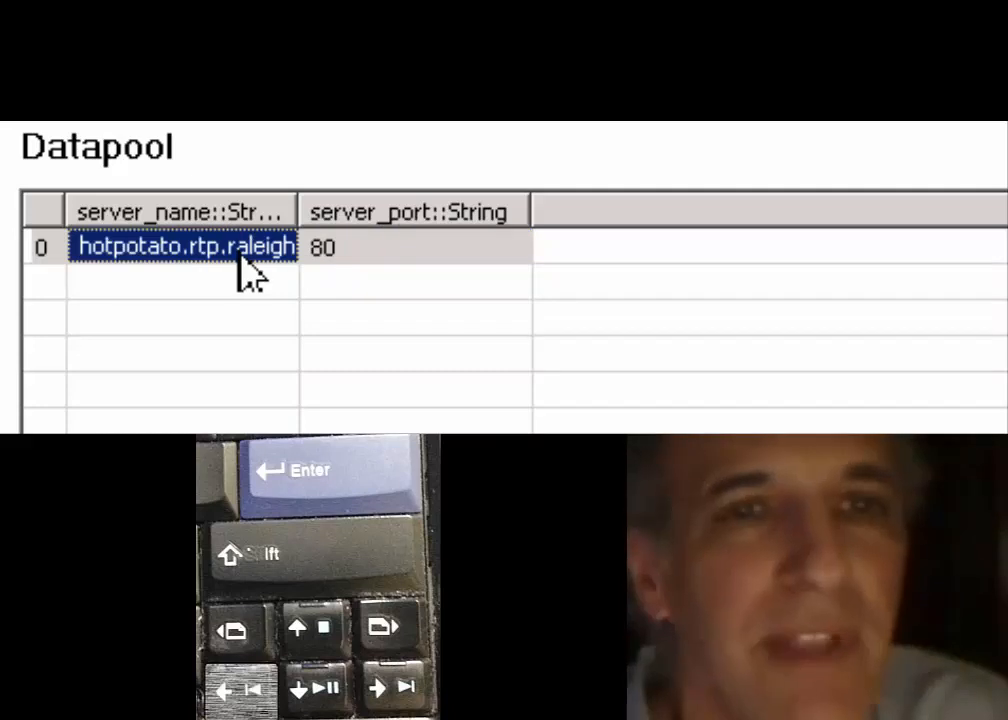
pyautogui.click(240, 250)
pyautogui.press('Left')
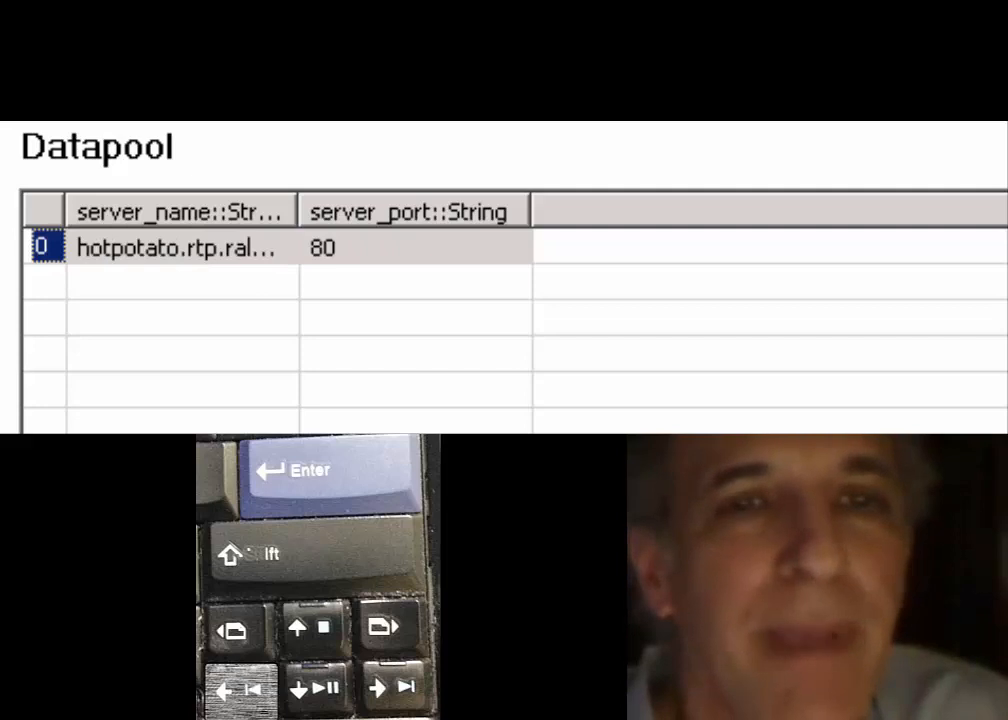
# Open record 0's server name for editing and widen the server_name column until the full host name fits.
pyautogui.click(101, 257)
pyautogui.click(101, 257)
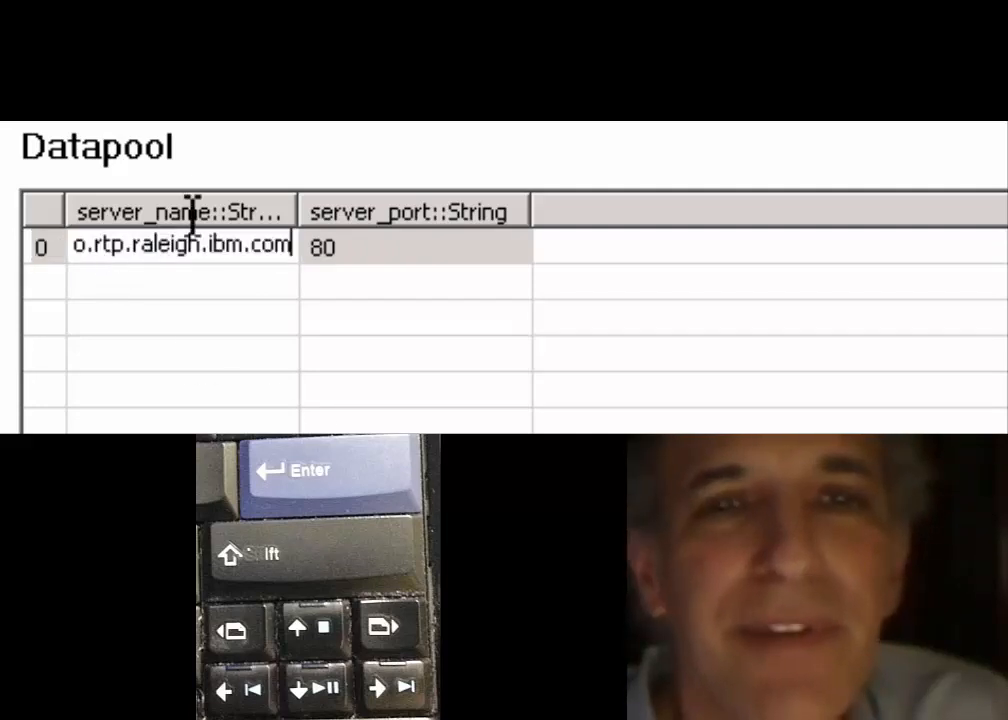
pyautogui.moveTo(299, 211); pyautogui.dragTo(511, 211)
# Insert "righthere" after "ho" in record 0's server name and commit the entry, moving on to a new record.
pyautogui.click(112, 243)
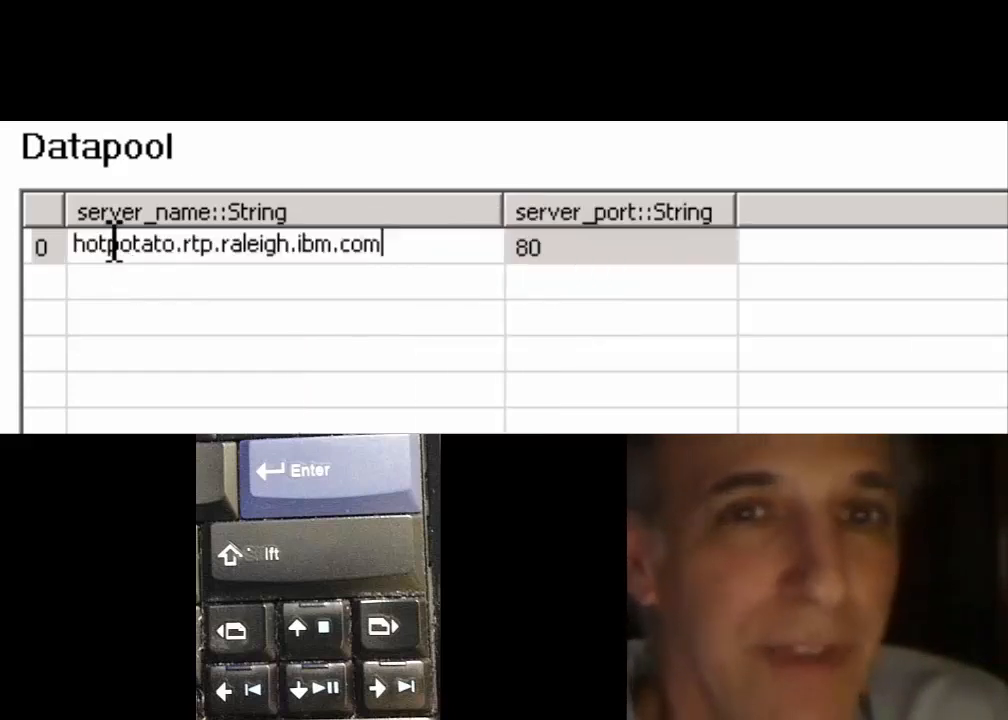
pyautogui.click(104, 244)
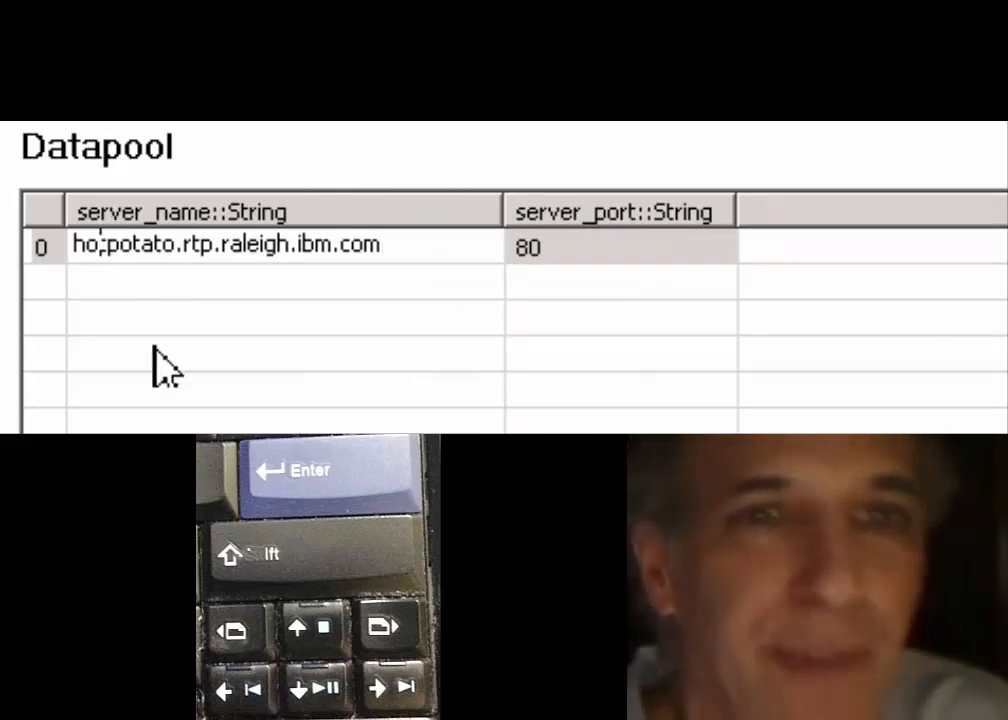
pyautogui.write('righther')
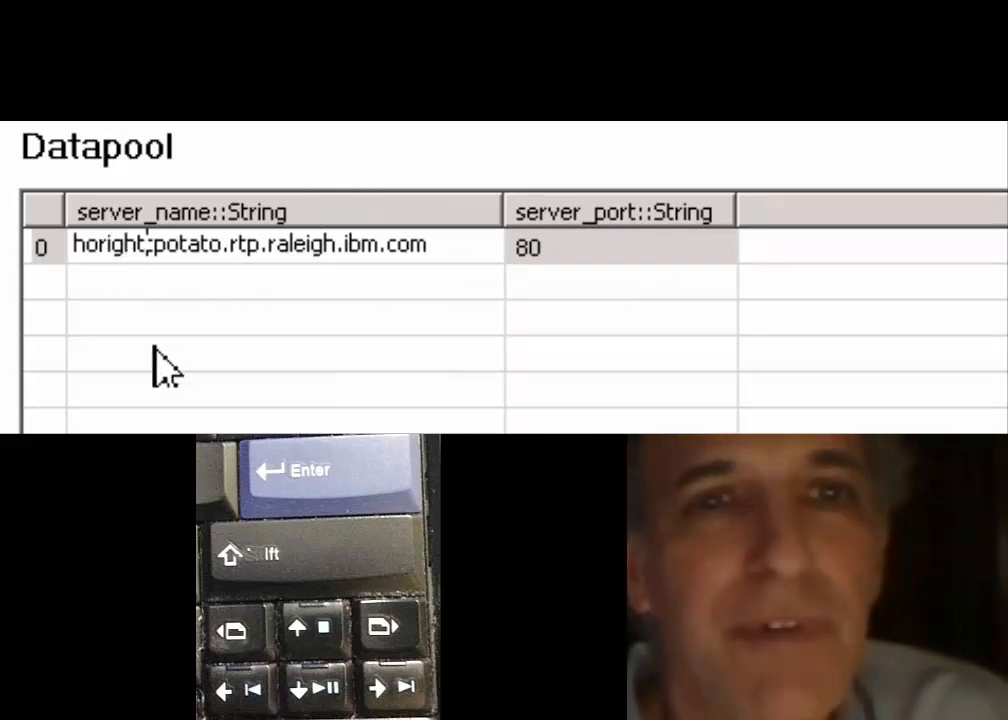
pyautogui.write('e')
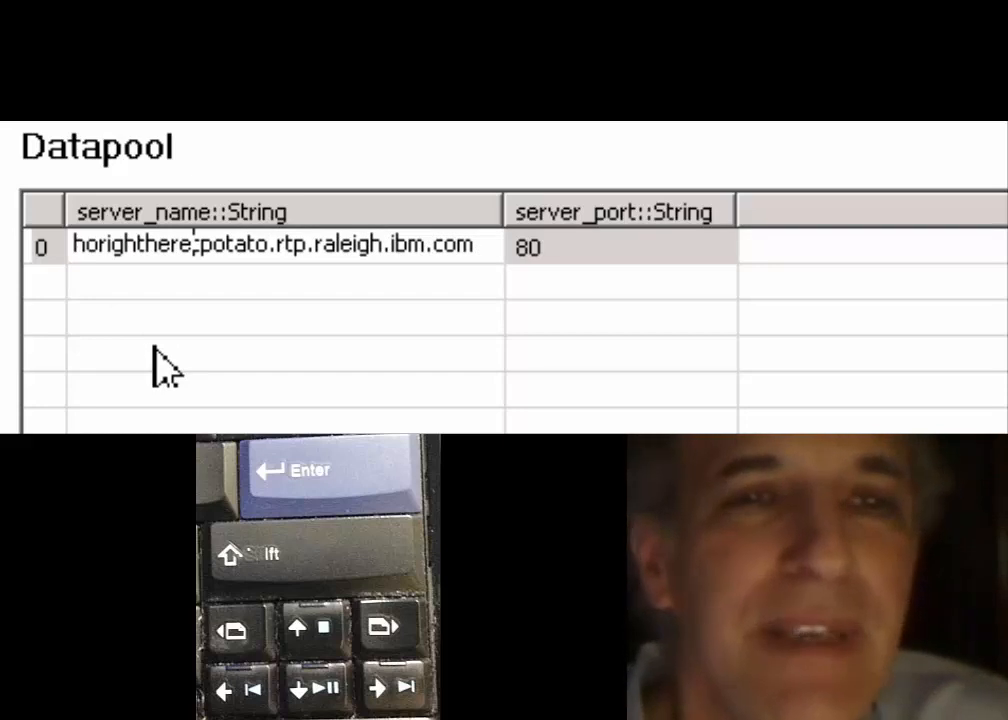
pyautogui.press('Return')
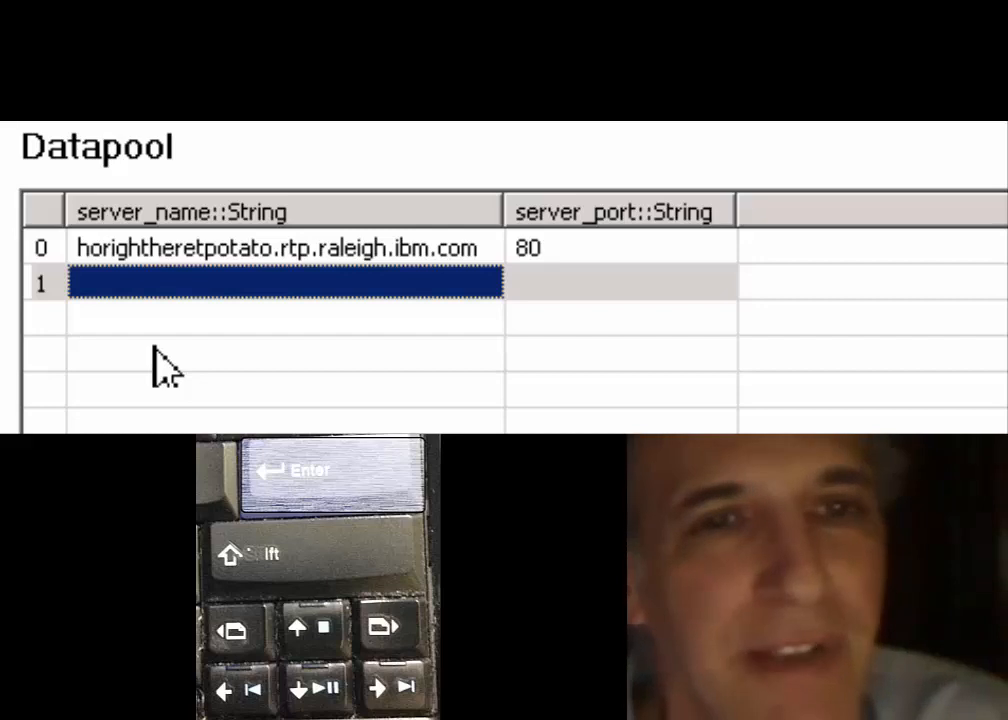
# Remove the empty record 1 from the datapool.
pyautogui.click(62, 285)
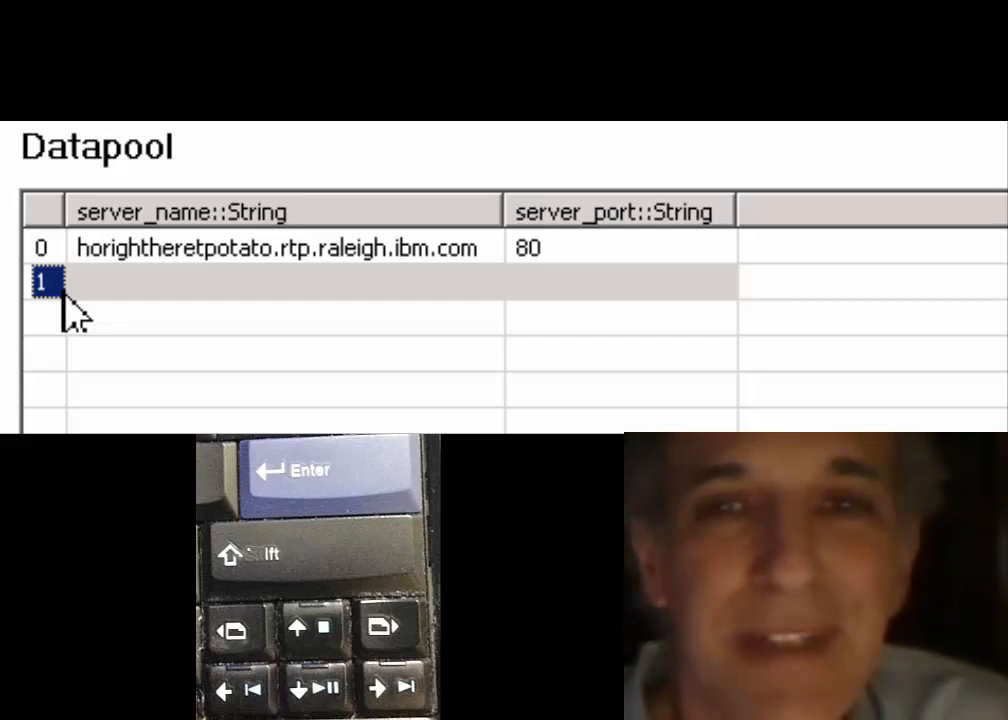
pyautogui.rightClick(64, 297)
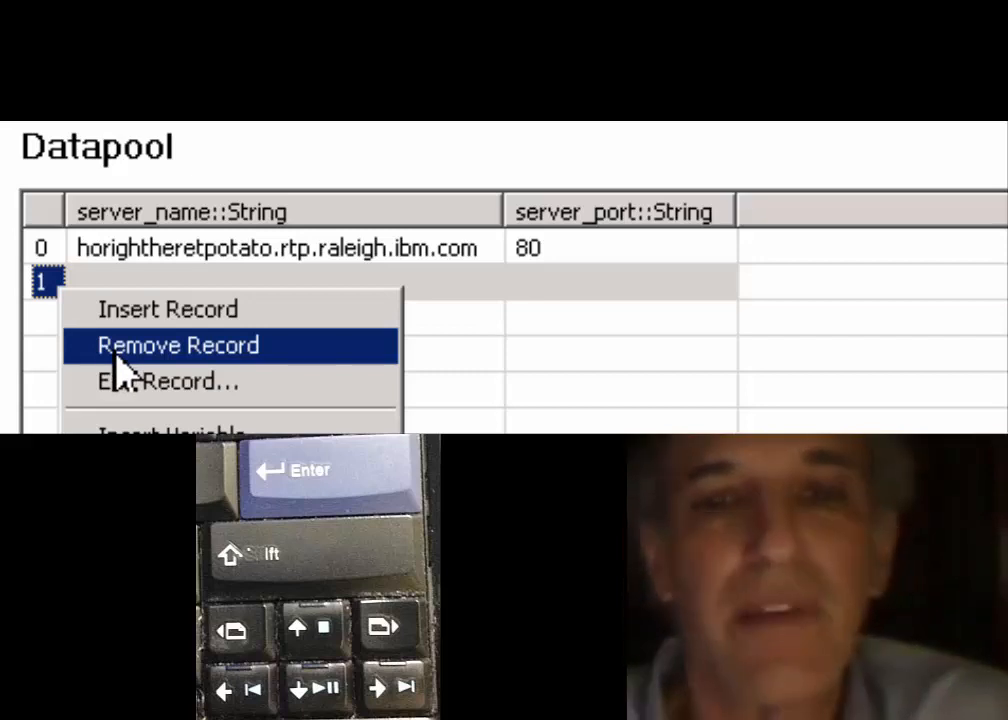
pyautogui.click(114, 350)
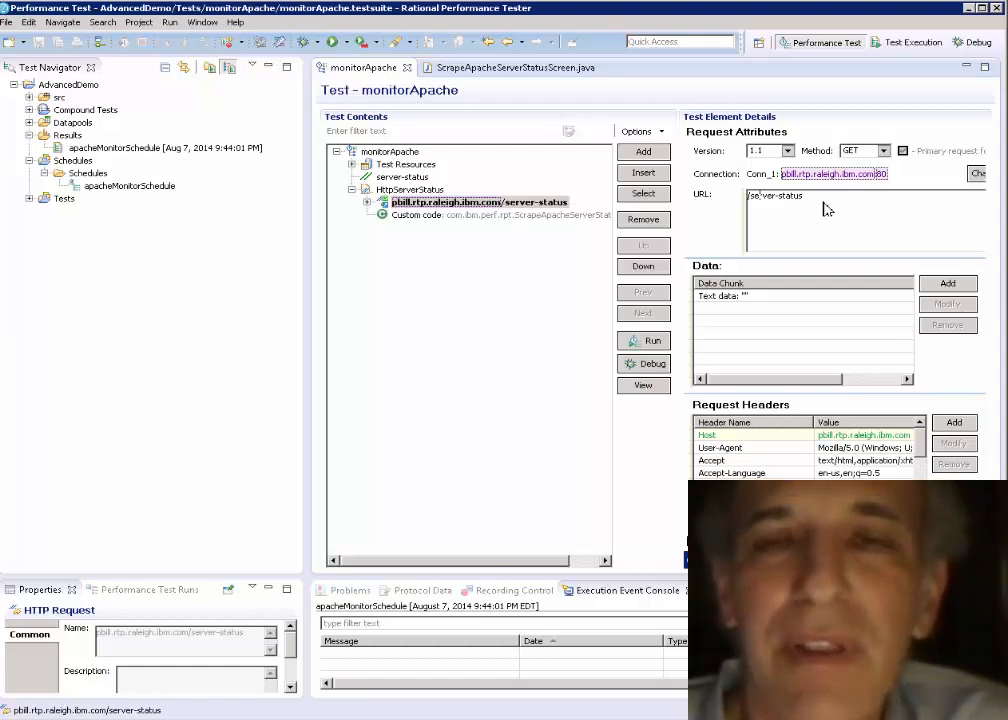
# Open the data source selection for substituting "server-status" in the request URL, declining to include potential matches.
pyautogui.moveTo(817, 198); pyautogui.dragTo(755, 199)
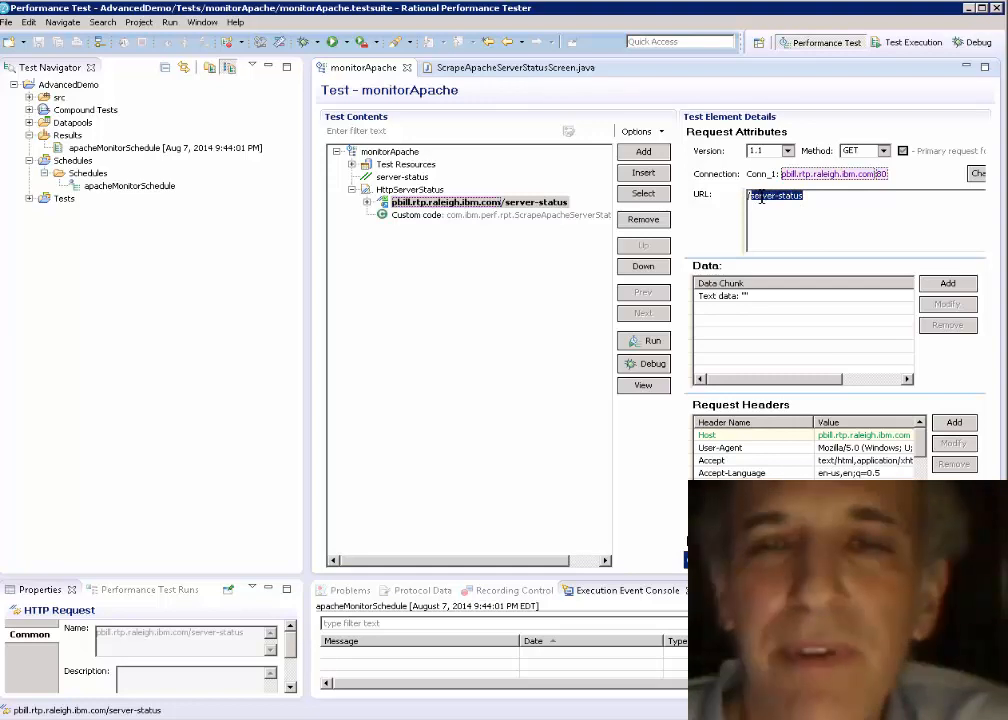
pyautogui.rightClick(761, 199)
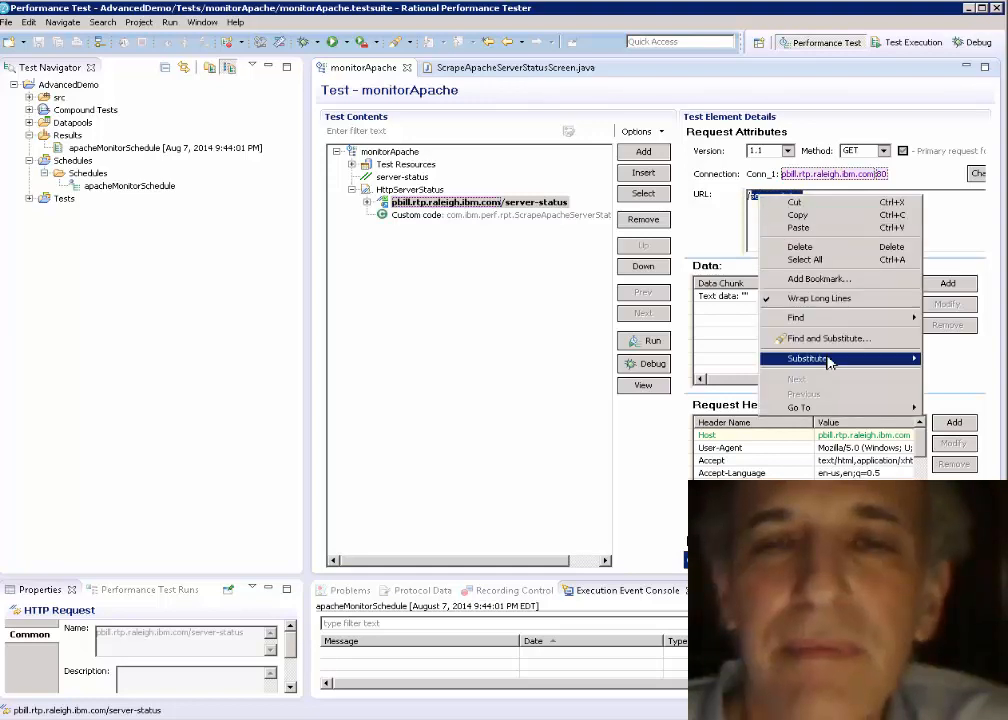
pyautogui.moveTo(829, 362)
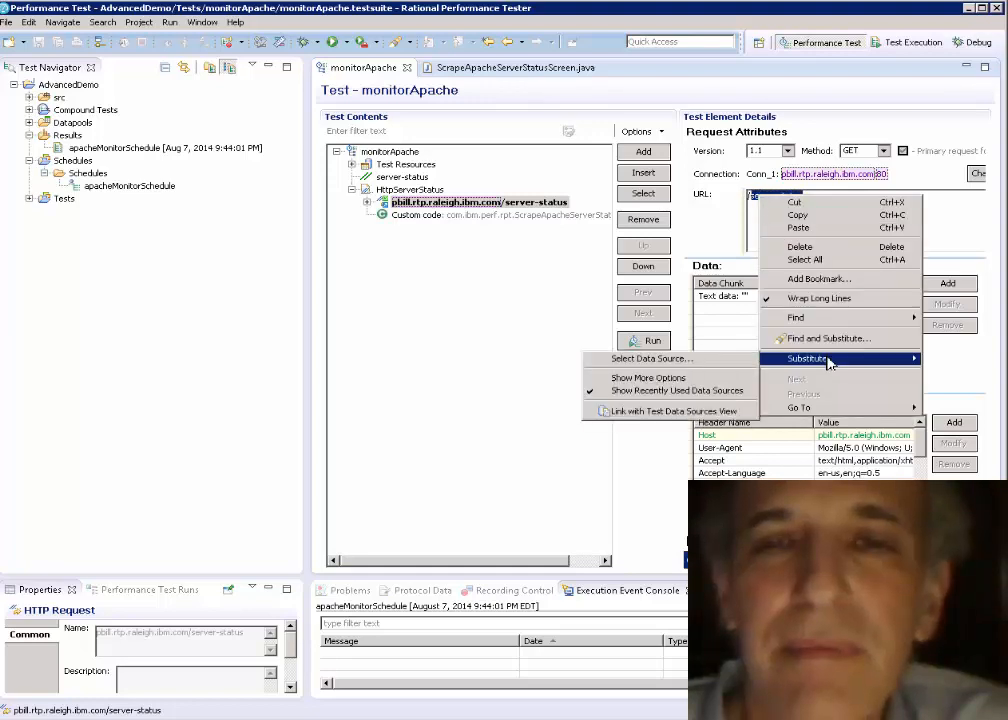
pyautogui.click(718, 364)
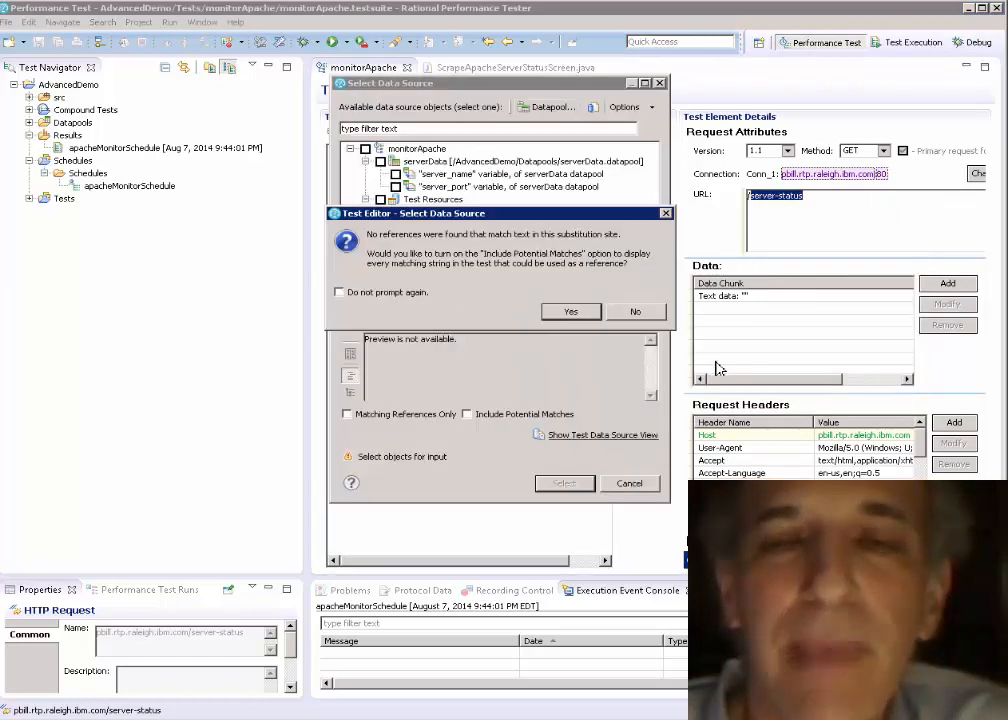
pyautogui.click(633, 313)
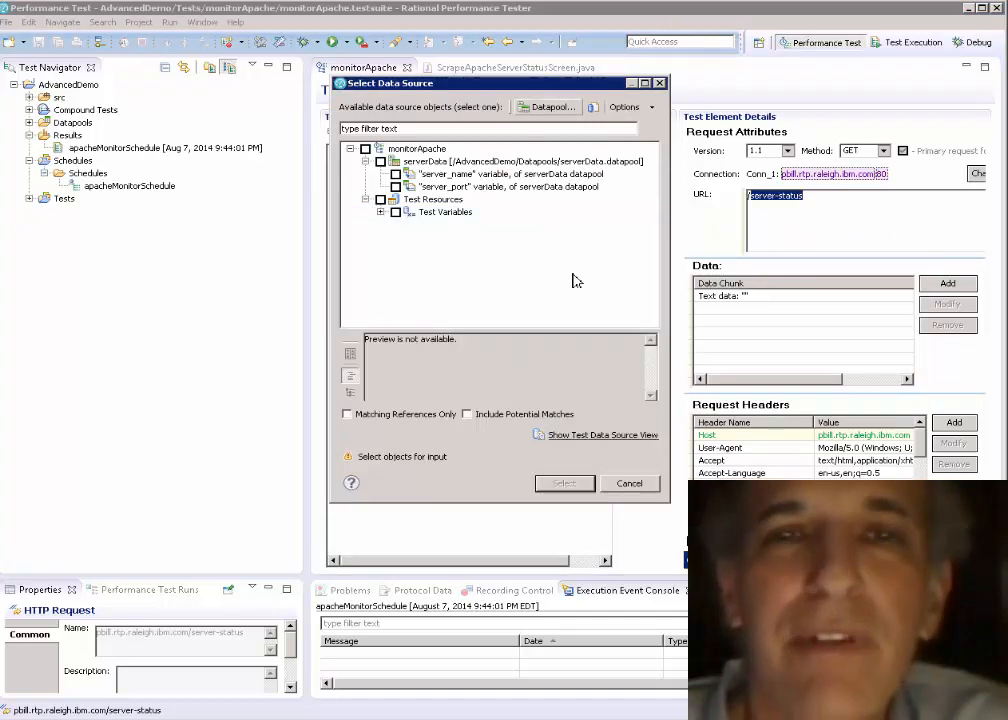
# Check the data source display options, show the Test Data Sources view and close the selection dialog.
pyautogui.click(652, 107)
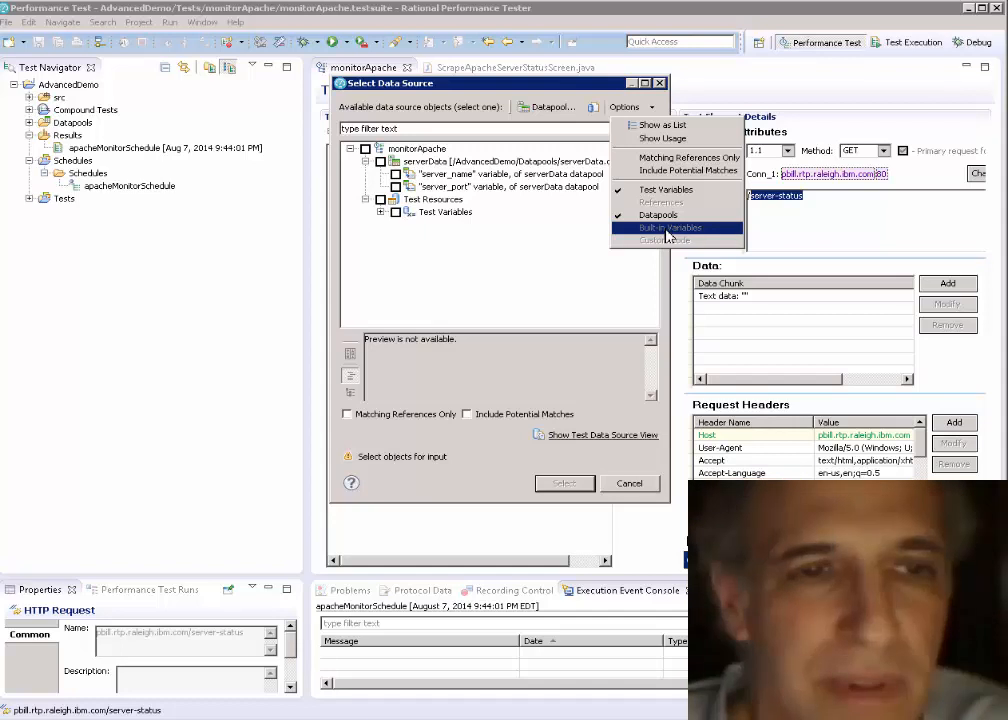
pyautogui.click(617, 438)
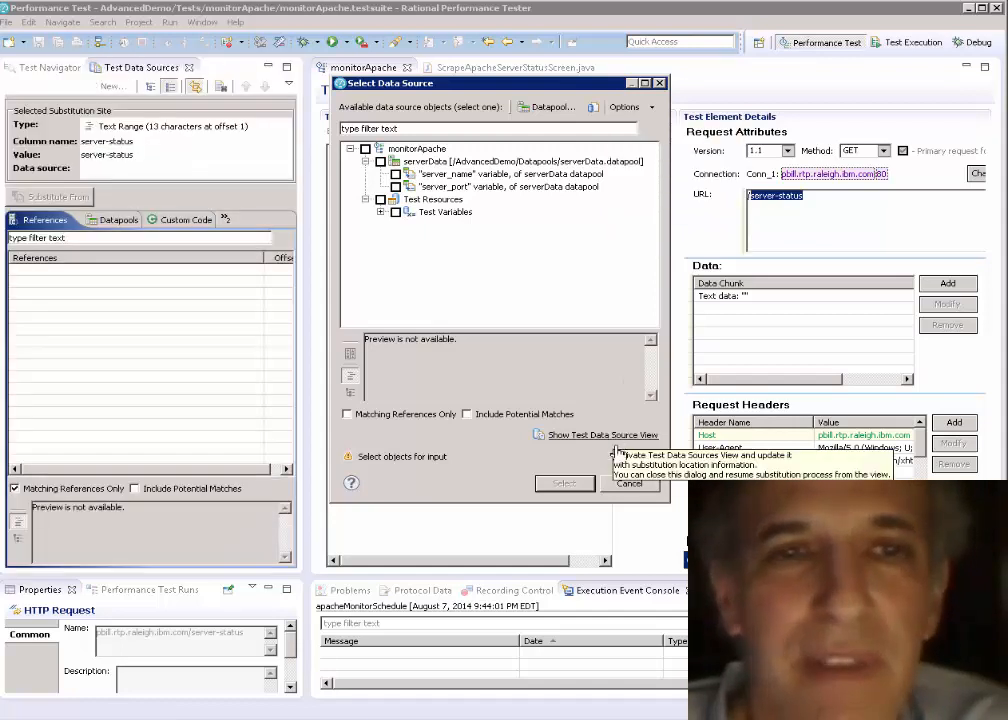
pyautogui.click(640, 487)
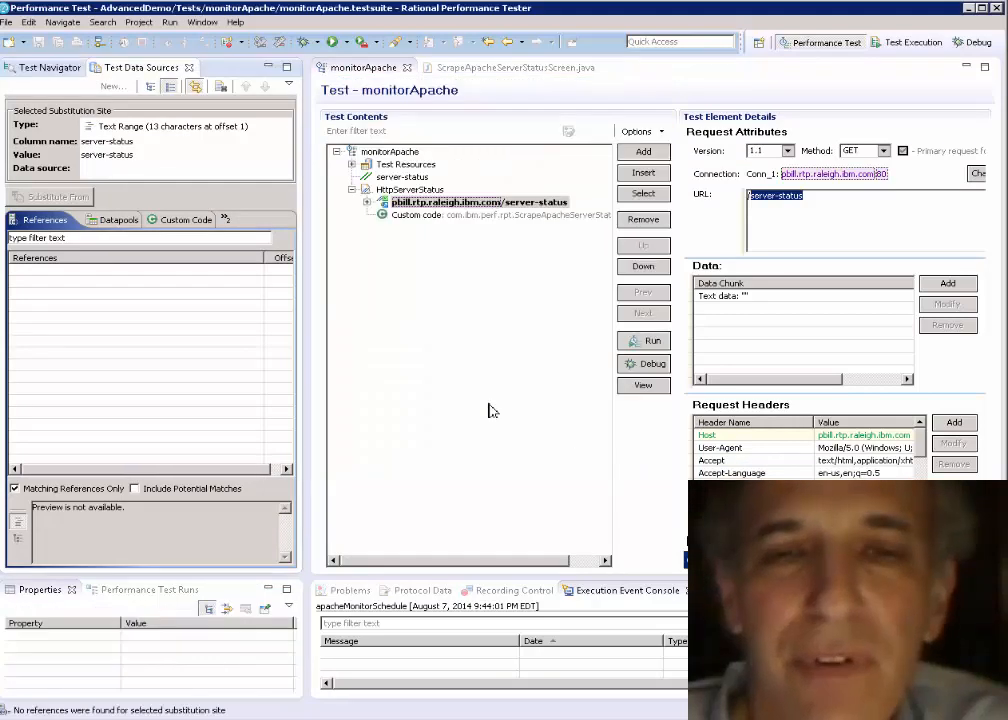
# Show the built-in variables in the Test Data Sources view and expand Generic Datasources.
pyautogui.click(226, 220)
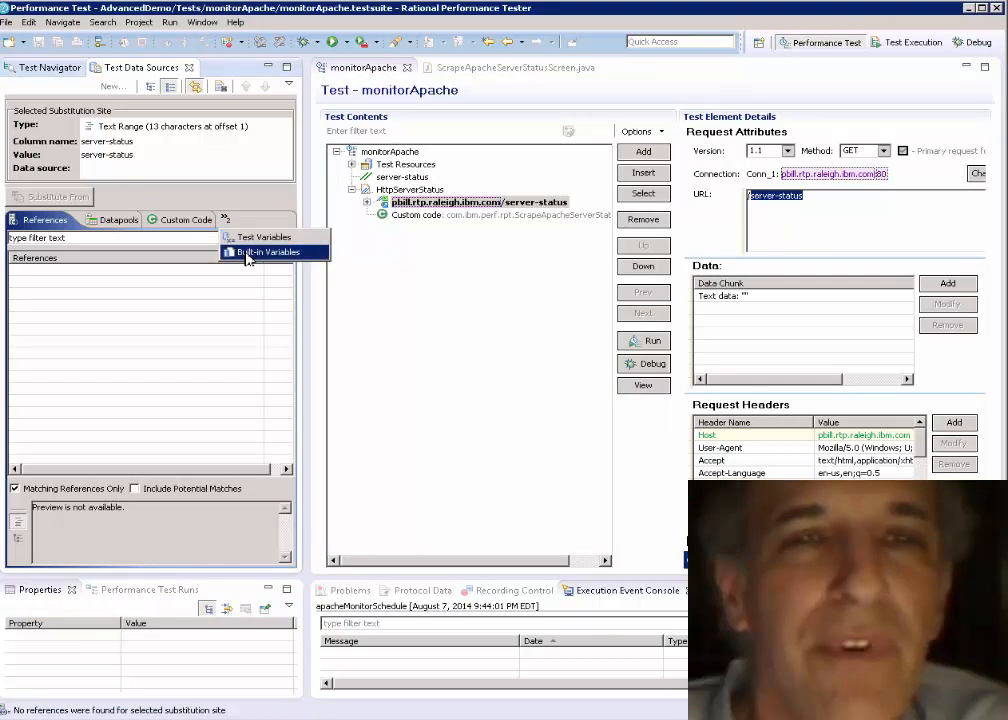
pyautogui.click(232, 251)
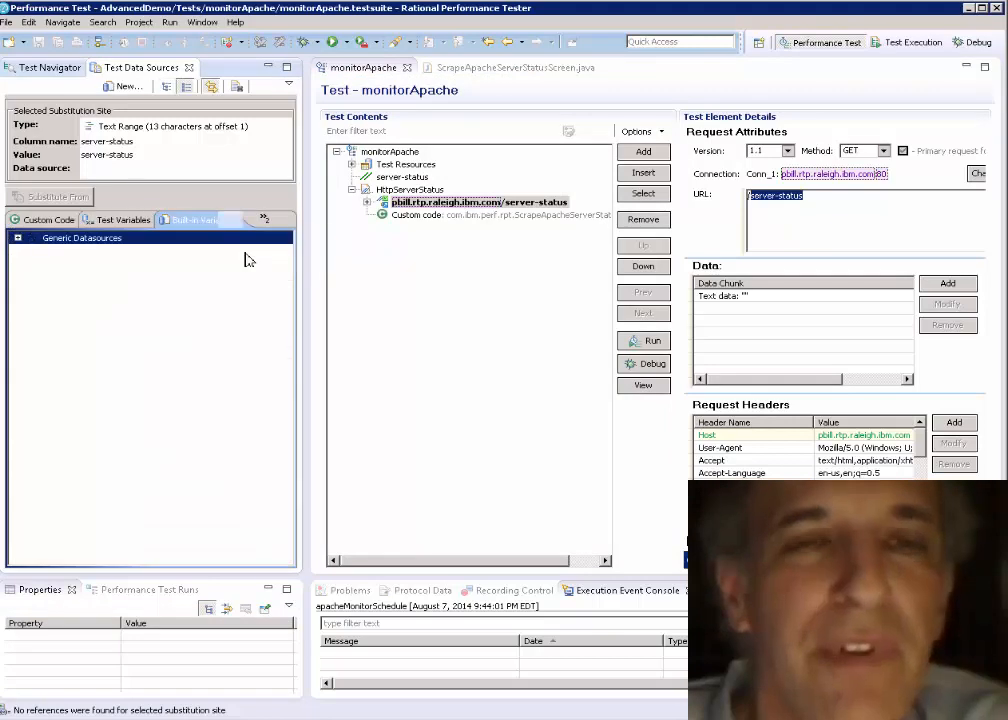
pyautogui.click(17, 238)
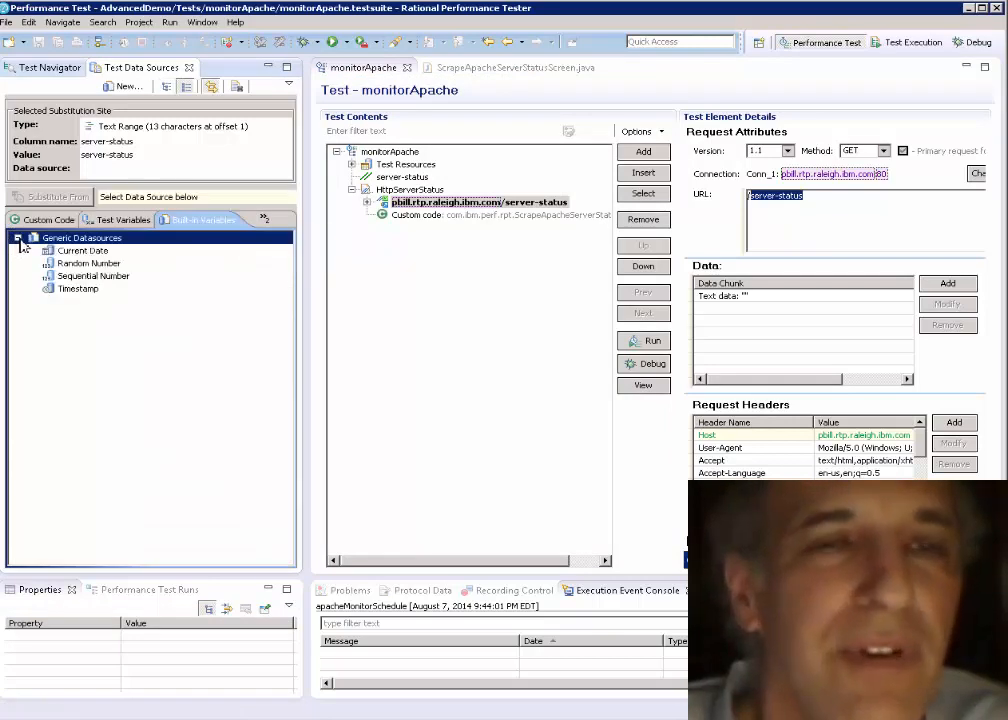
# Create a Random Number built-in data source named sillysubstitution, keeping the default distribution and formatting.
pyautogui.click(90, 265)
pyautogui.rightClick(91, 266)
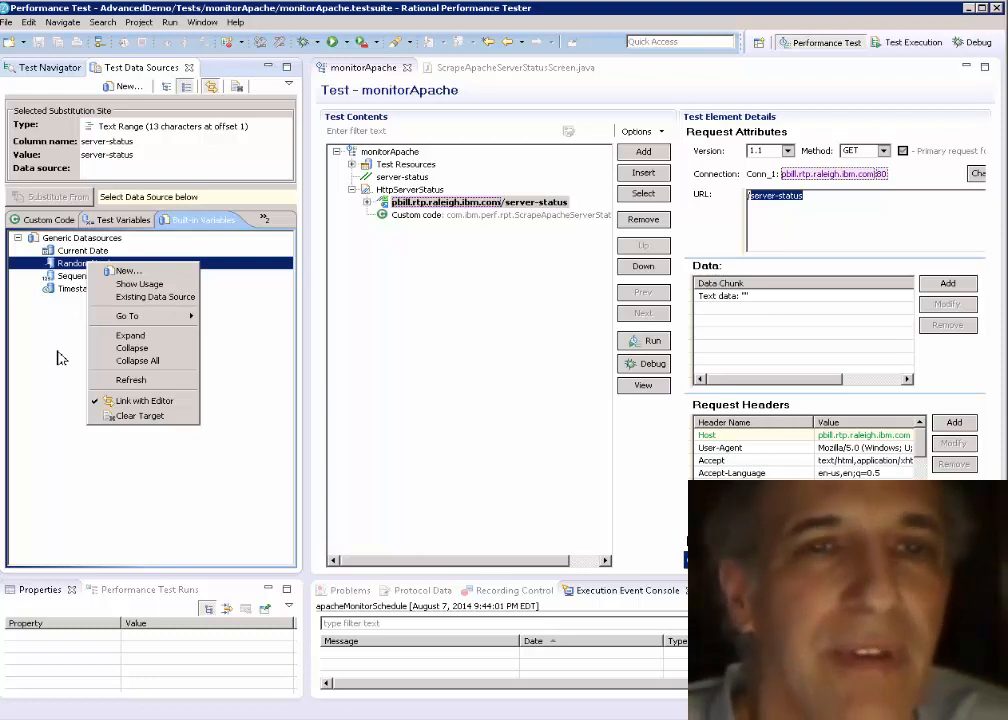
pyautogui.click(127, 271)
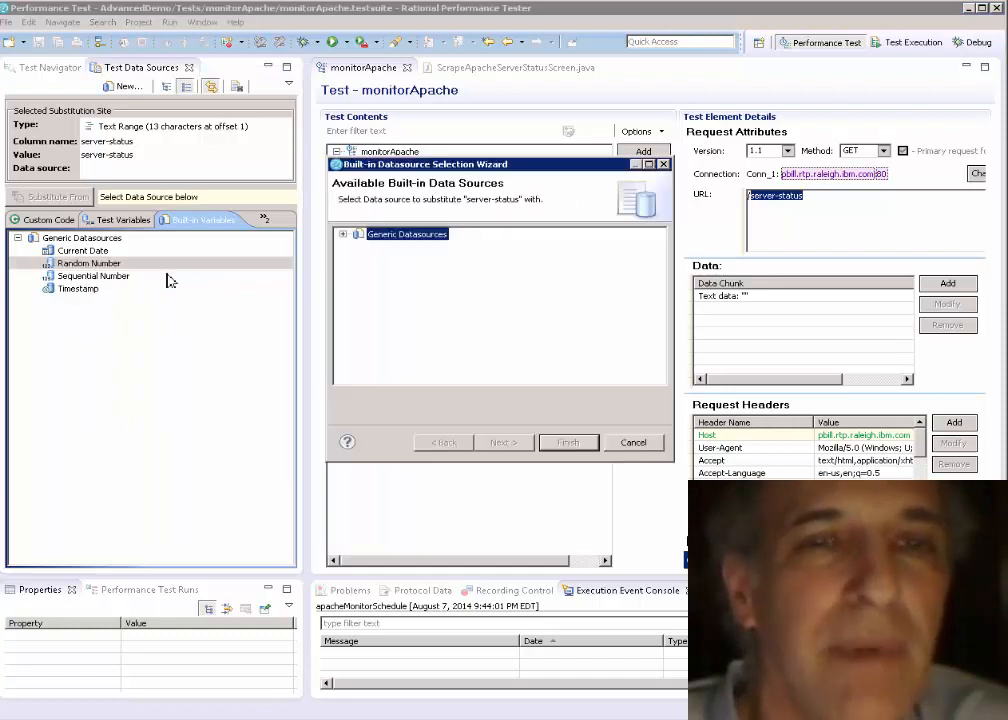
pyautogui.click(343, 236)
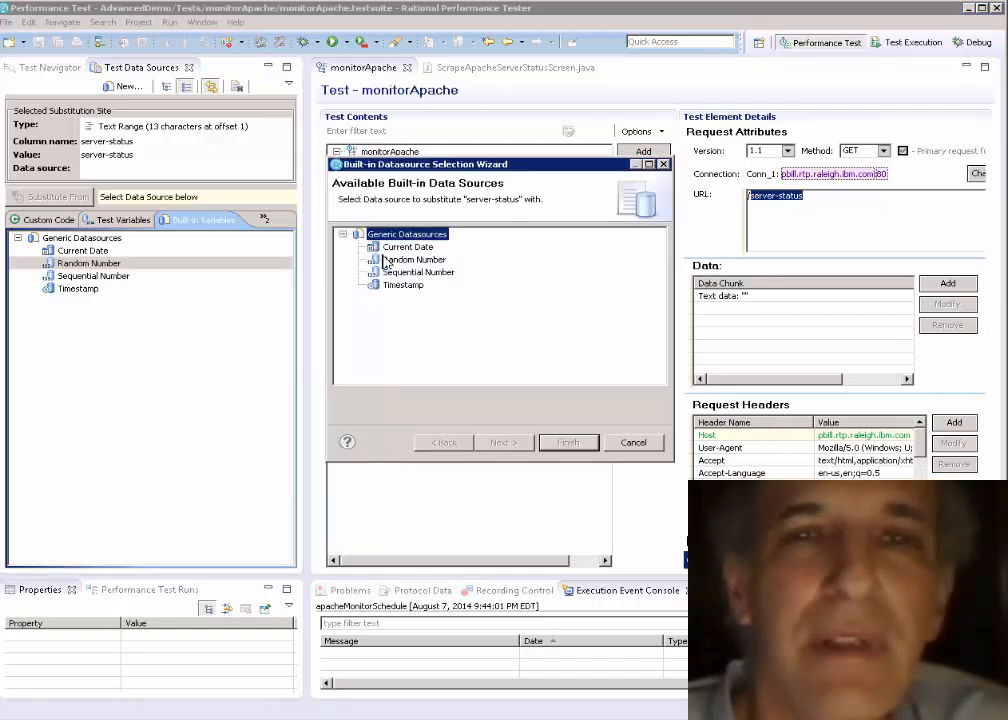
pyautogui.click(390, 262)
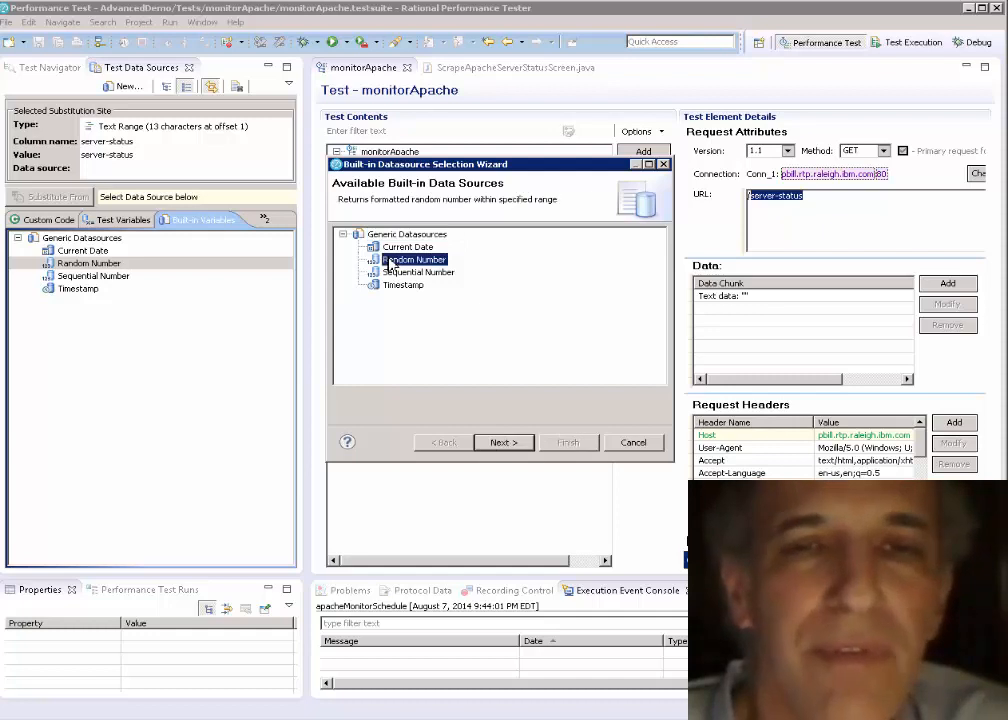
pyautogui.click(505, 443)
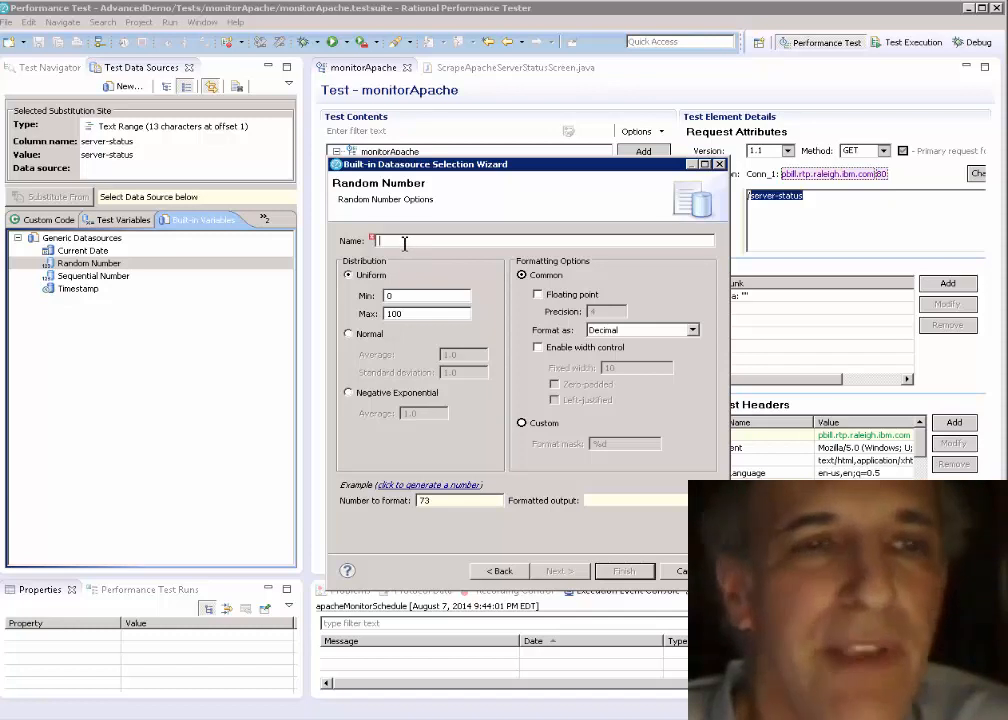
pyautogui.write('sl')
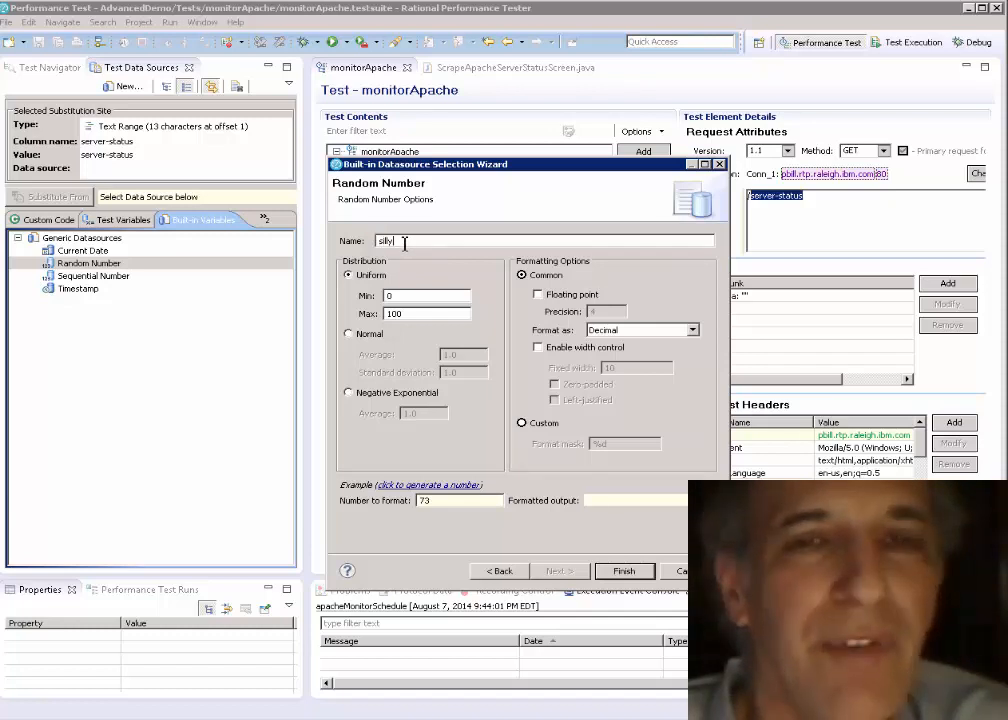
pyautogui.write('llysubstitution')
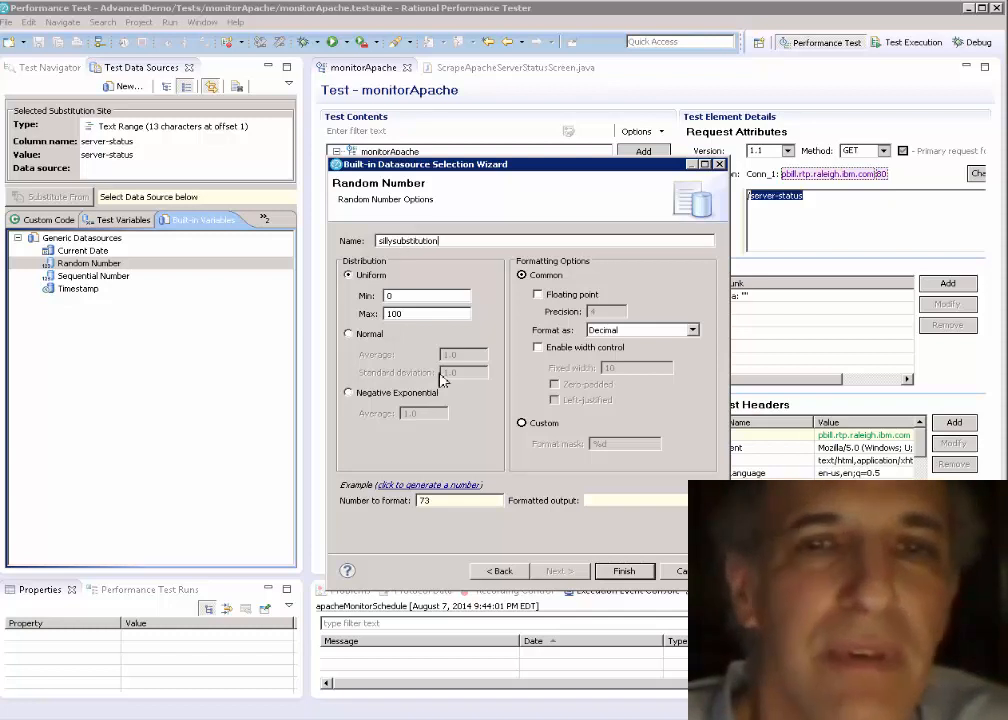
pyautogui.click(625, 571)
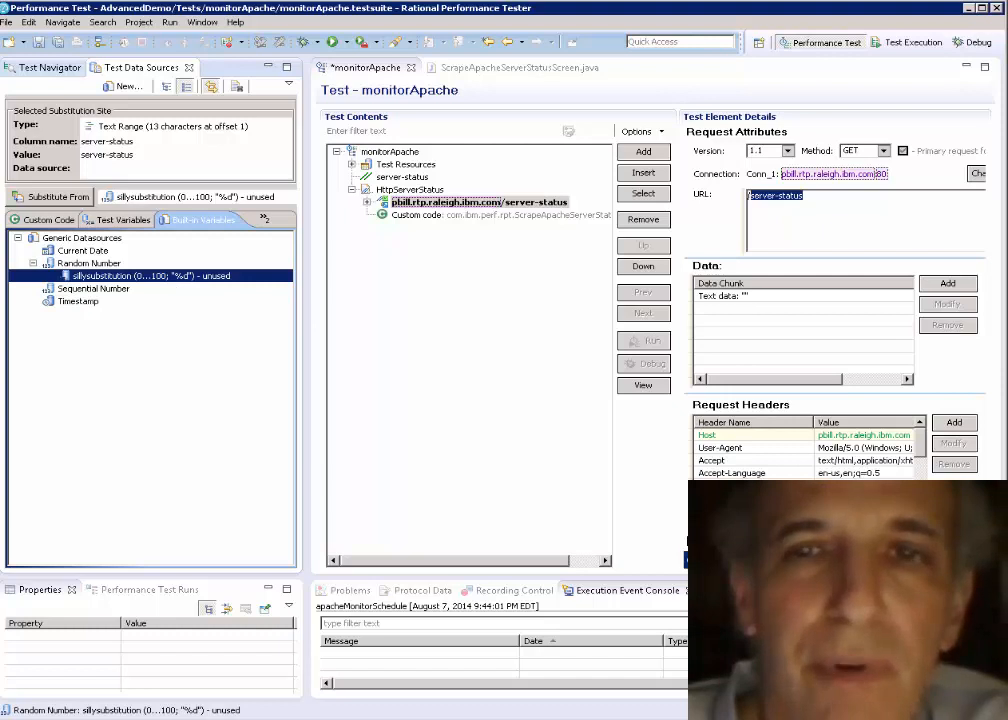
# Substitute "server-status" in the request URL with the sillysubstitution random number data source, declining to find more matches.
pyautogui.click(826, 209)
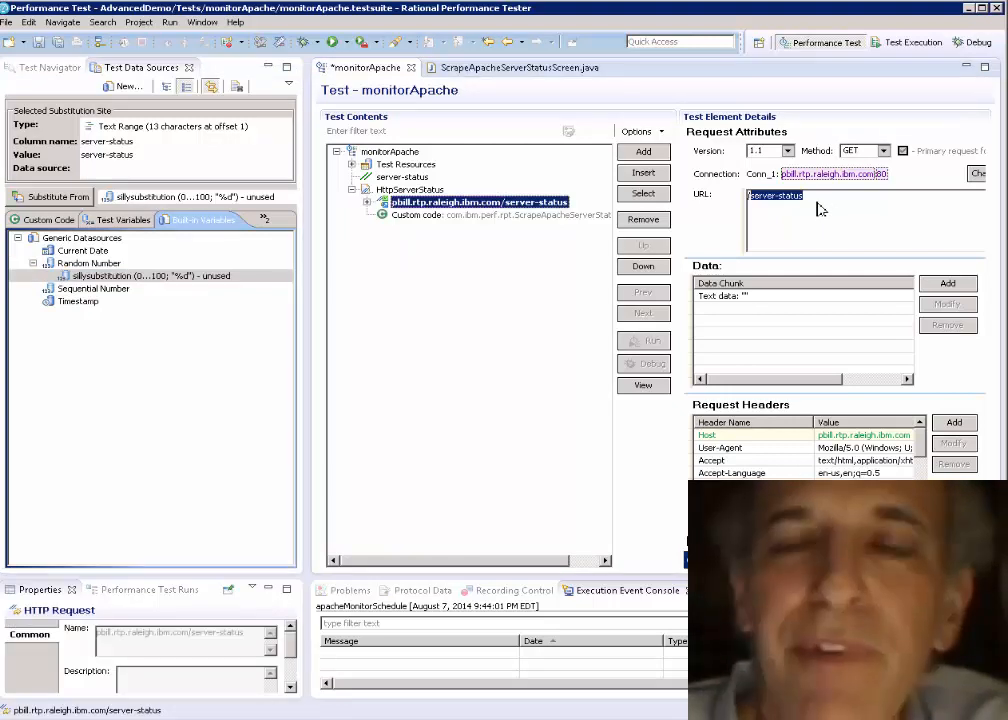
pyautogui.moveTo(805, 196); pyautogui.dragTo(760, 201)
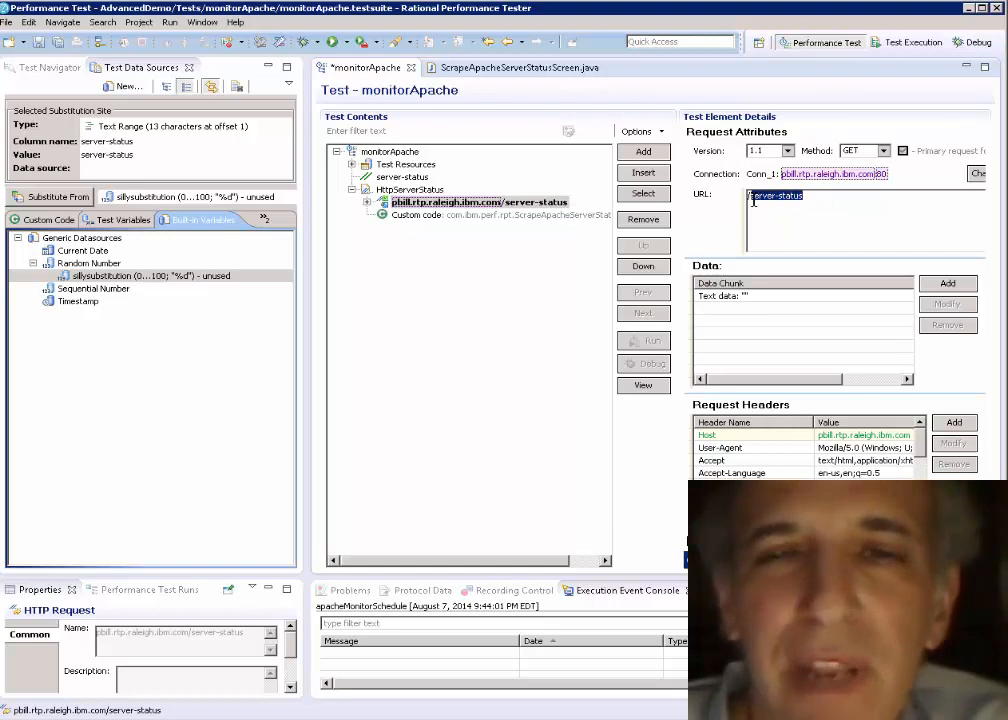
pyautogui.rightClick(758, 197)
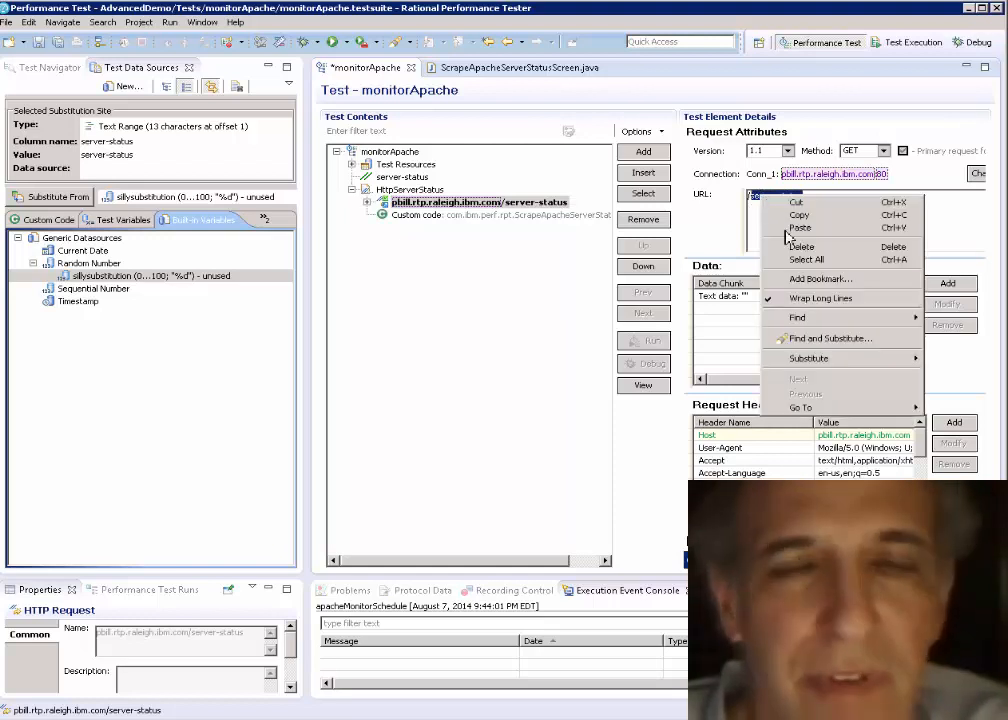
pyautogui.moveTo(820, 362)
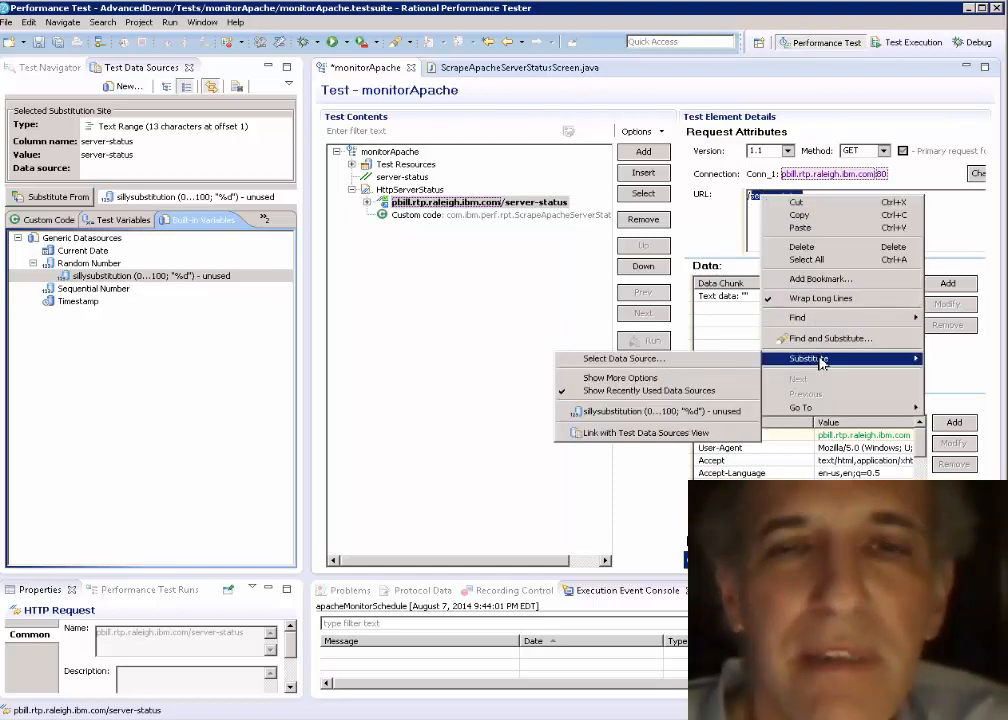
pyautogui.click(668, 412)
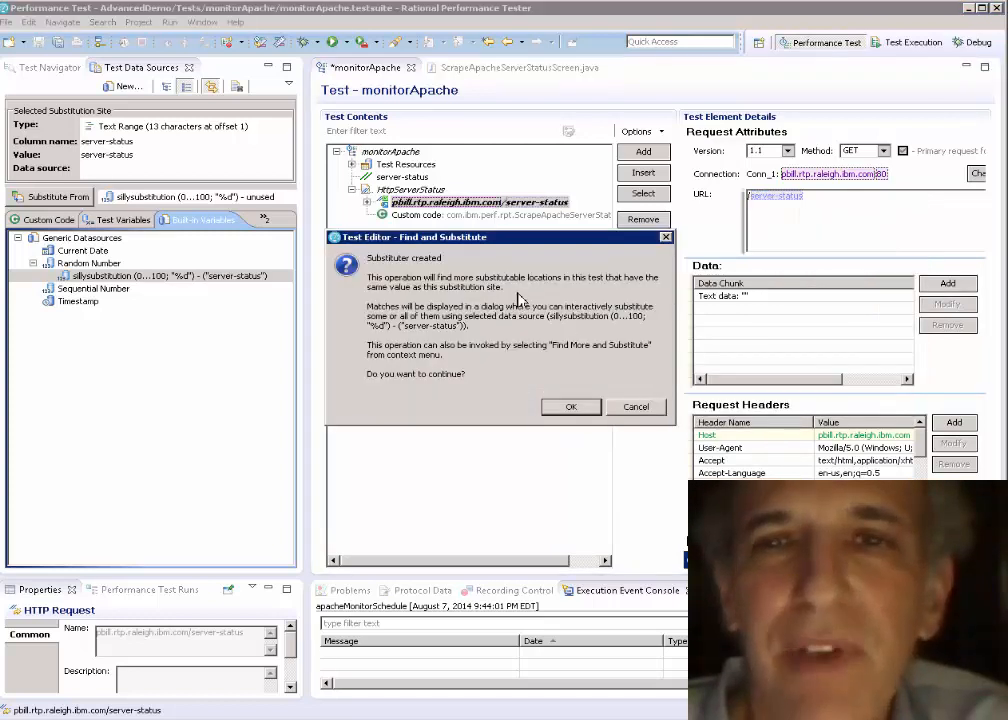
pyautogui.click(637, 408)
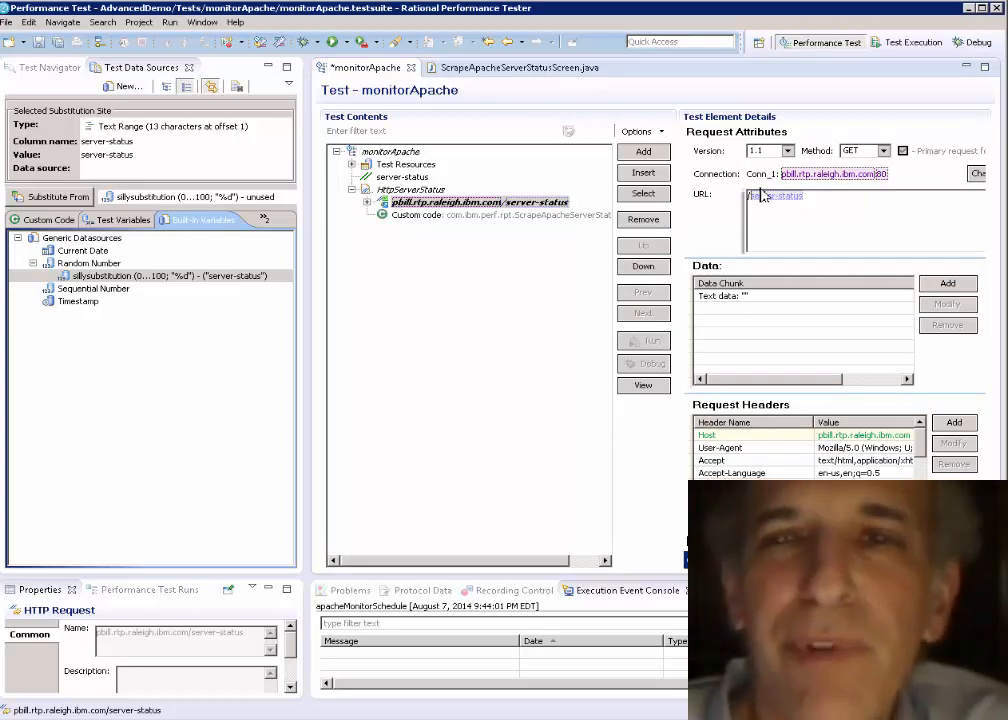
pyautogui.moveTo(768, 193)
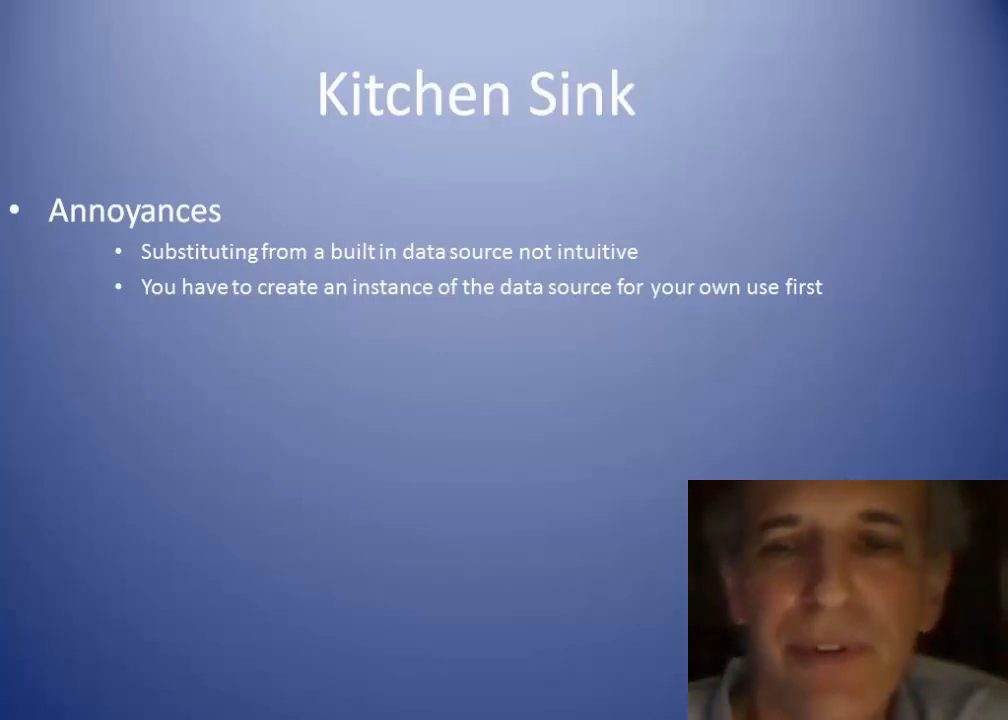
pyautogui.press('Right')
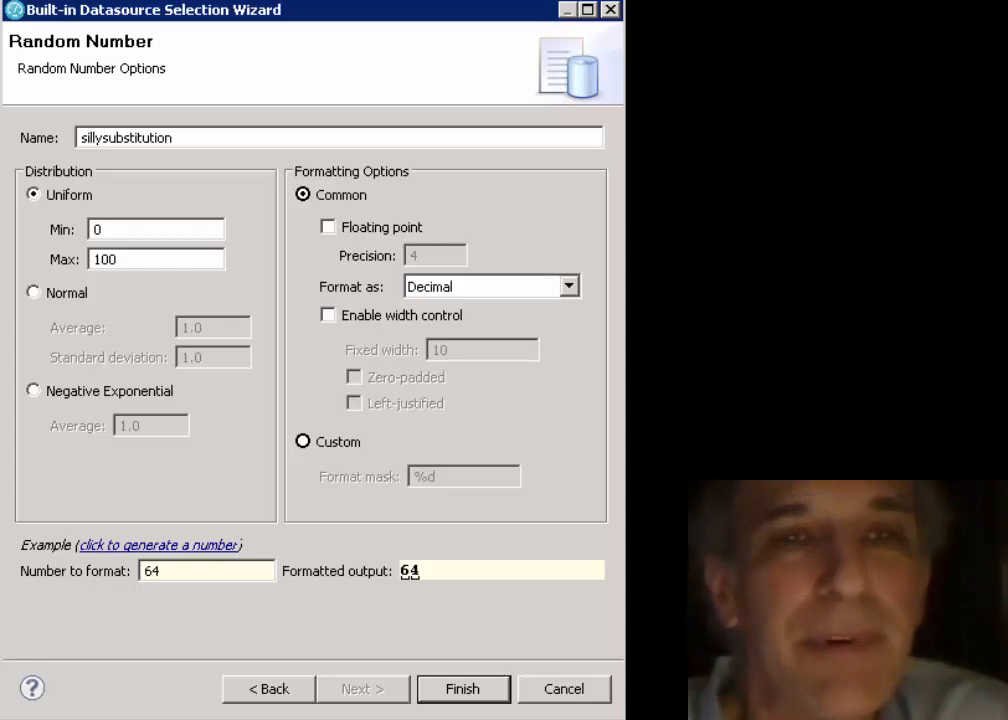
pyautogui.click(331, 318)
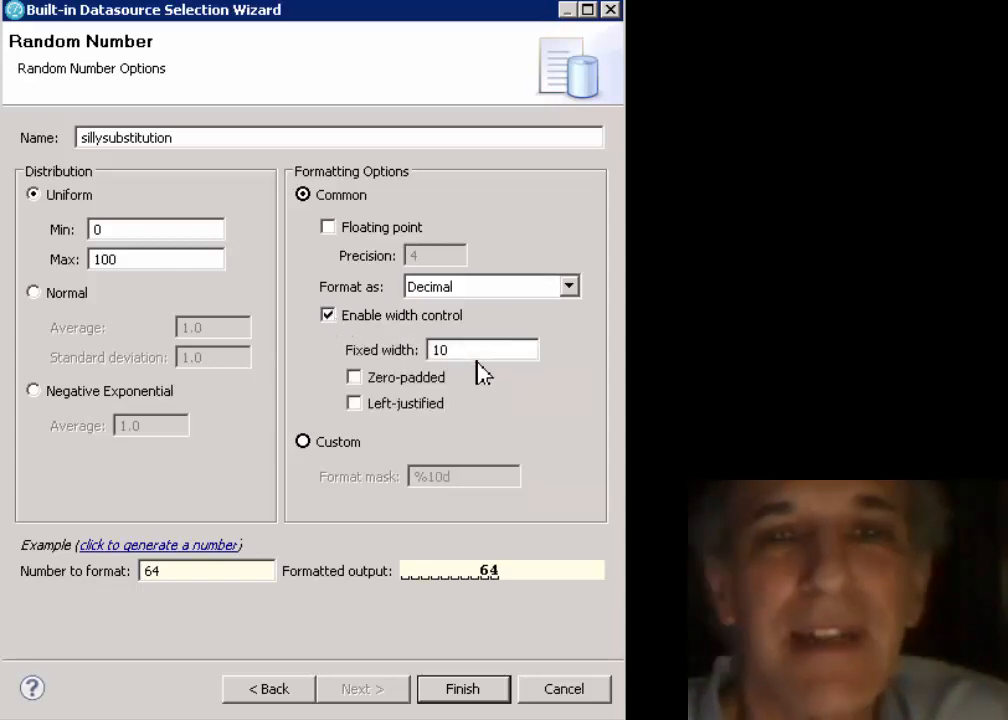
pyautogui.press('BackSpace')
pyautogui.press('BackSpace')
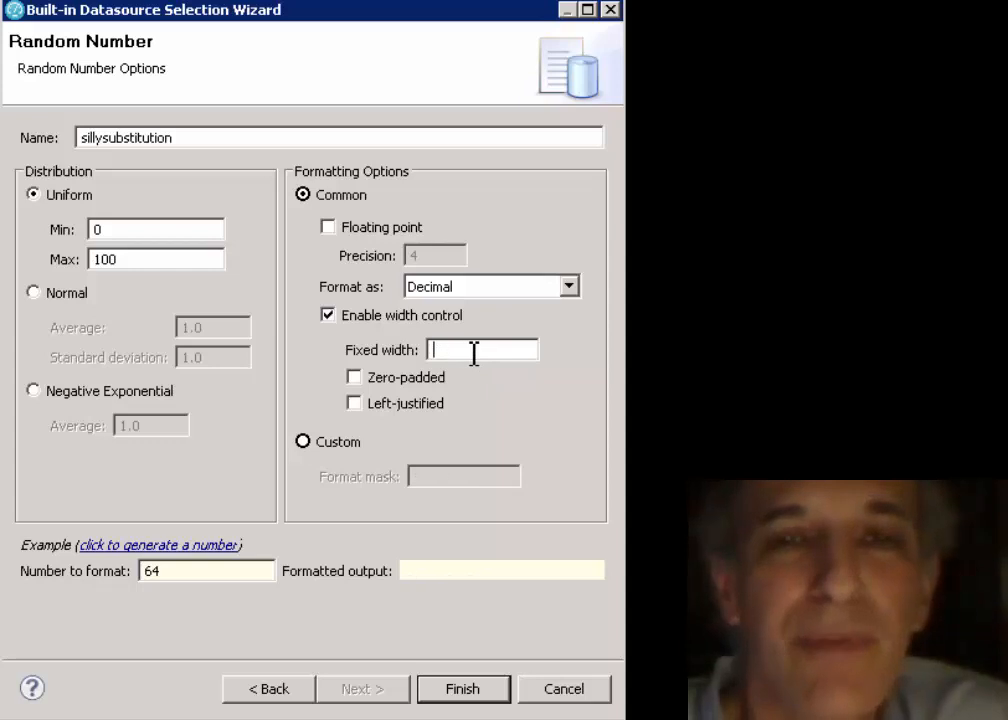
pyautogui.write('4')
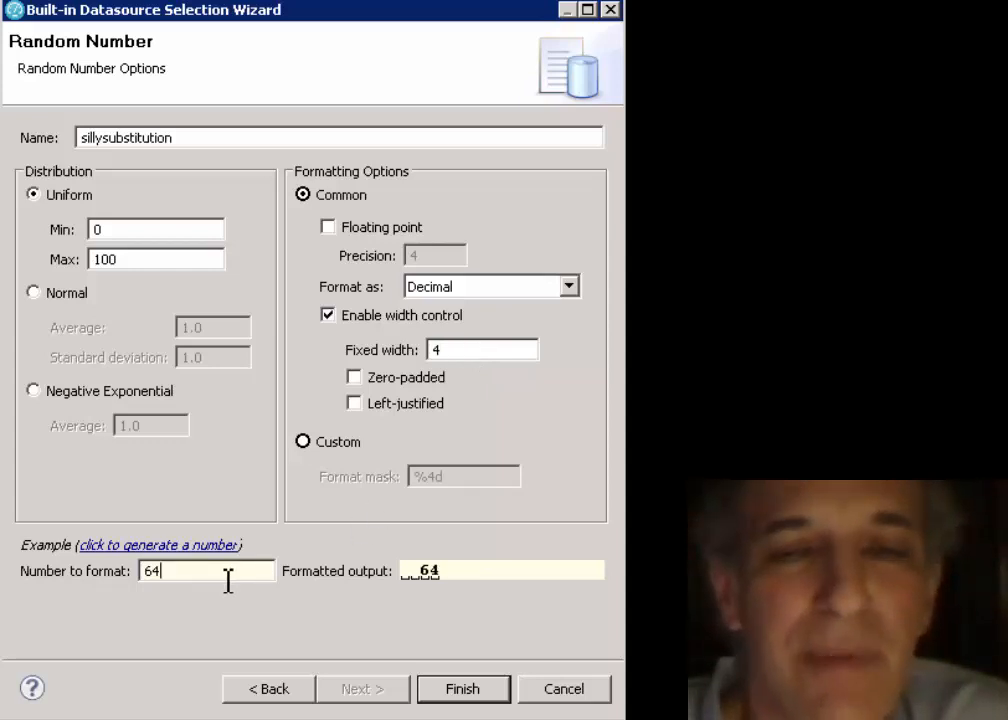
pyautogui.write('000000')
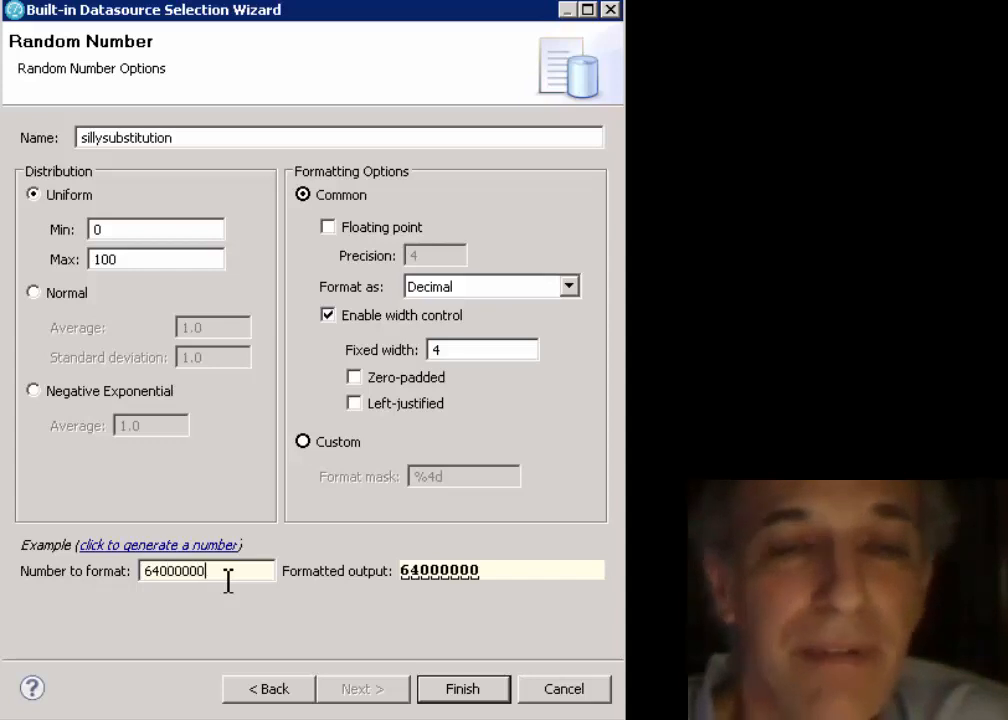
pyautogui.write('00')
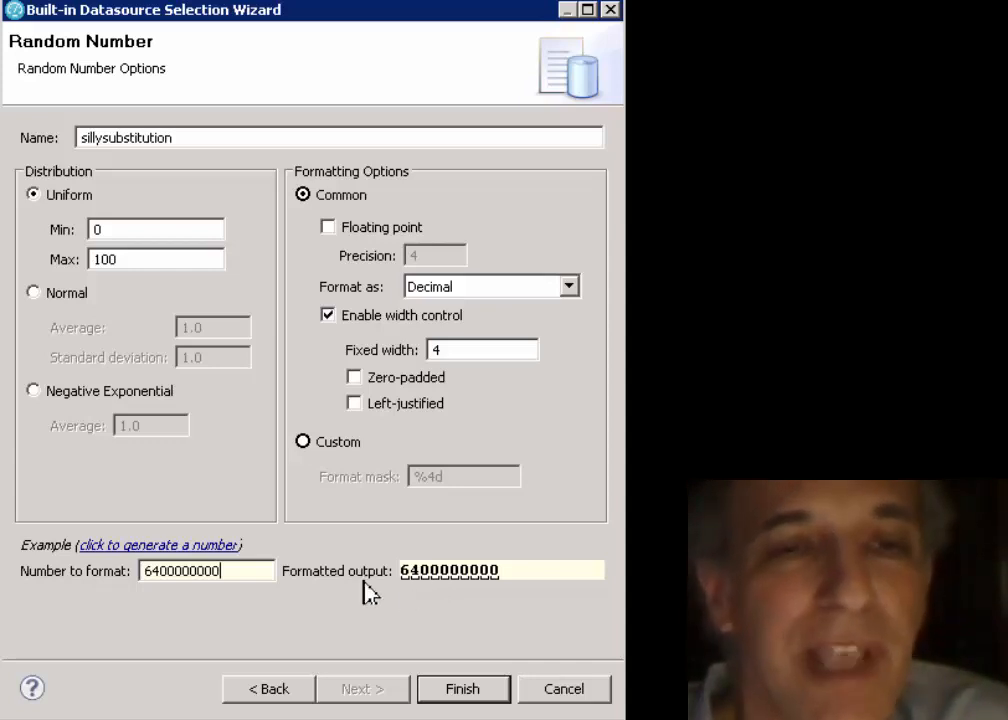
# Generate a series of random example numbers to check how the fixed-width format displays them.
pyautogui.click(113, 550)
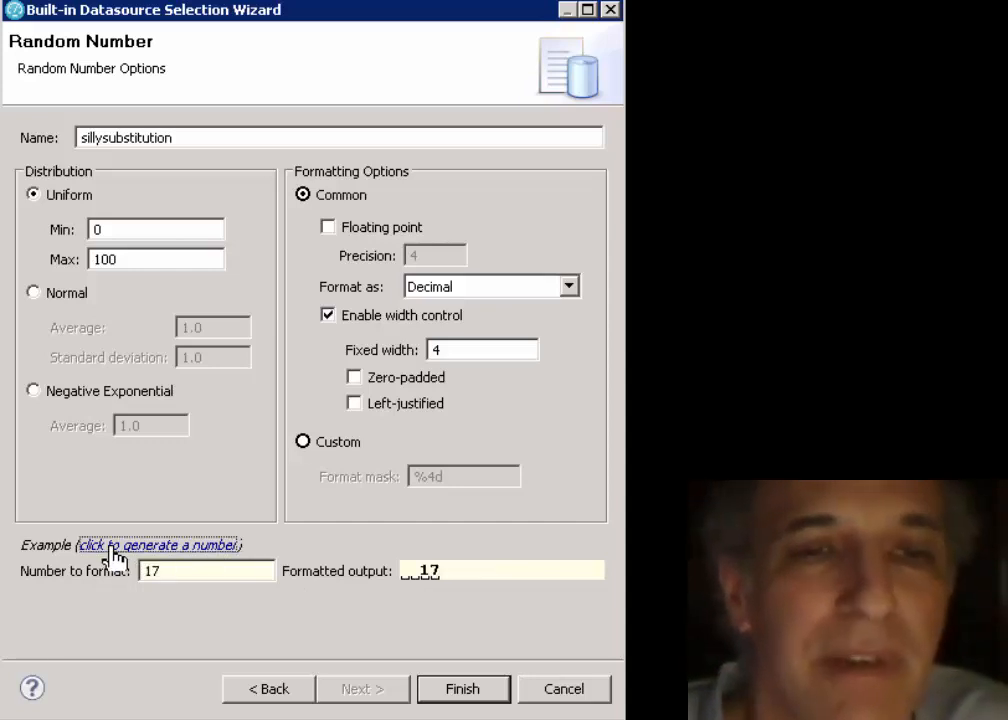
pyautogui.click(113, 550)
pyautogui.click(113, 549)
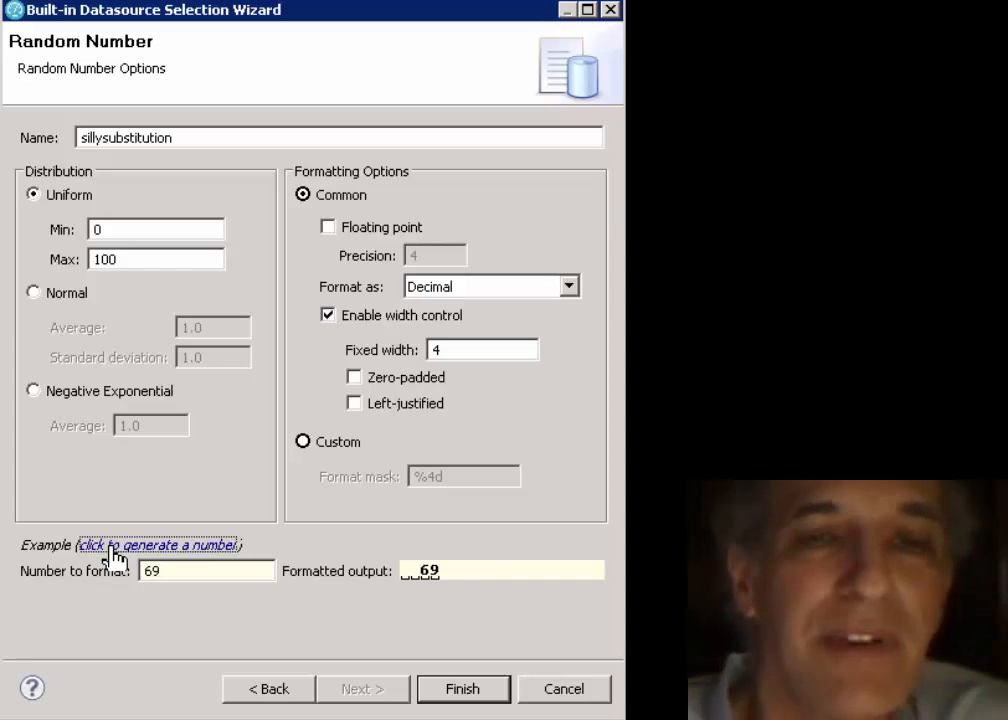
pyautogui.click(110, 550)
pyautogui.click(110, 550)
pyautogui.click(110, 550)
pyautogui.click(110, 550)
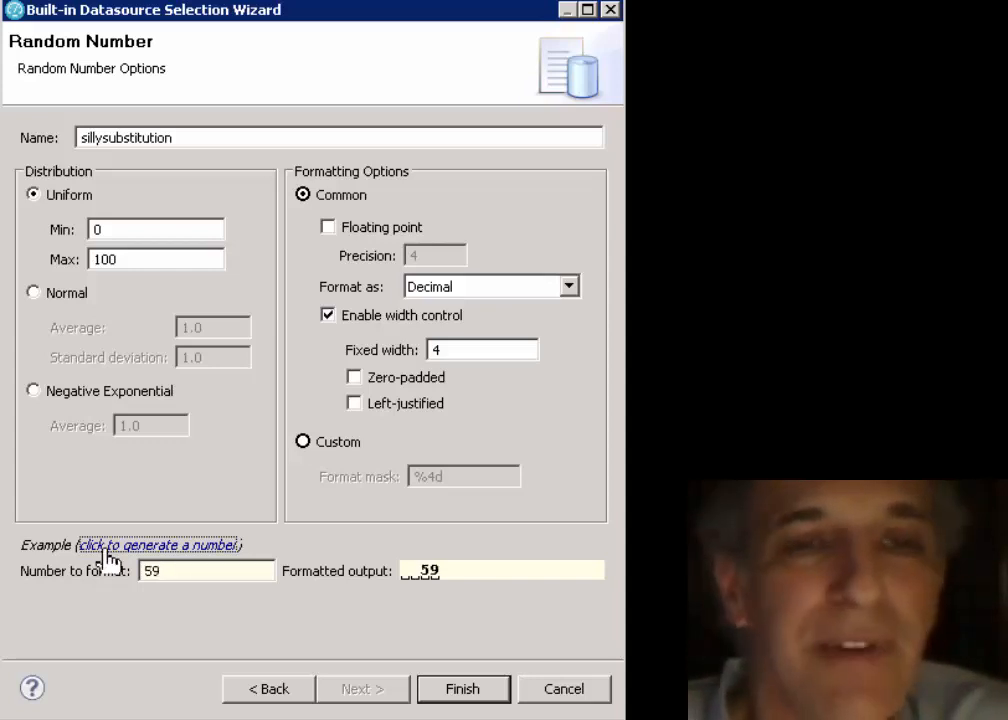
pyautogui.click(110, 550)
pyautogui.click(110, 550)
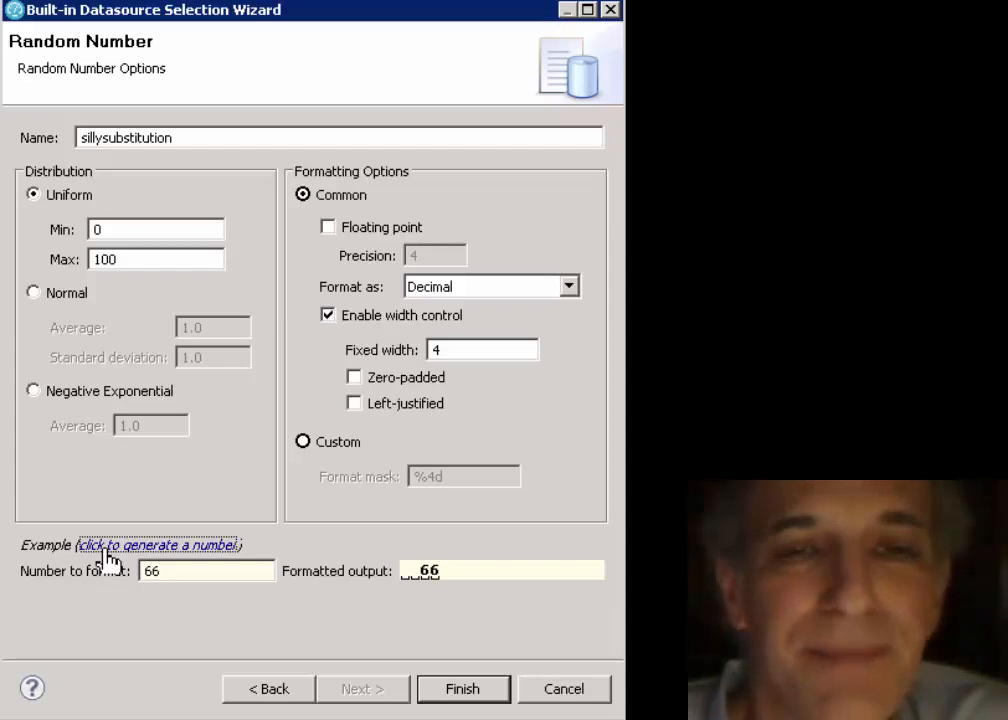